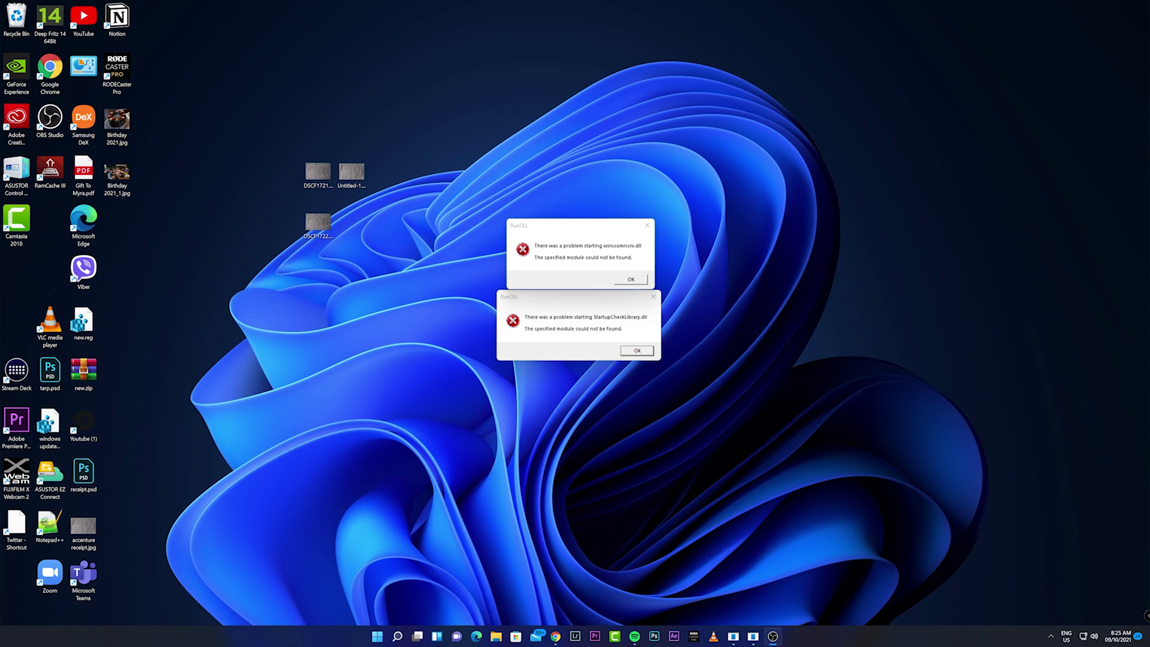
Arrange the two missing-DLL RunDLL errors side by side, then bring up the Autoruns docs page in Chrome
left_click_drag(590, 222, 762, 313)
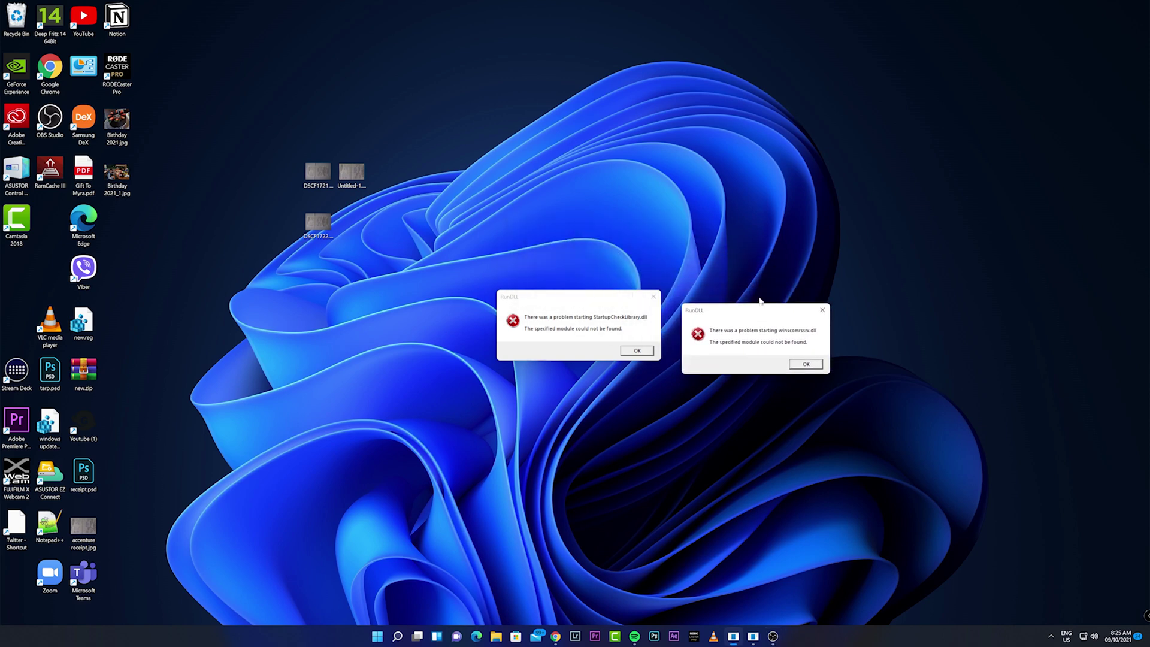
mouse_move(555, 636)
left_click_drag(740, 310, 745, 292)
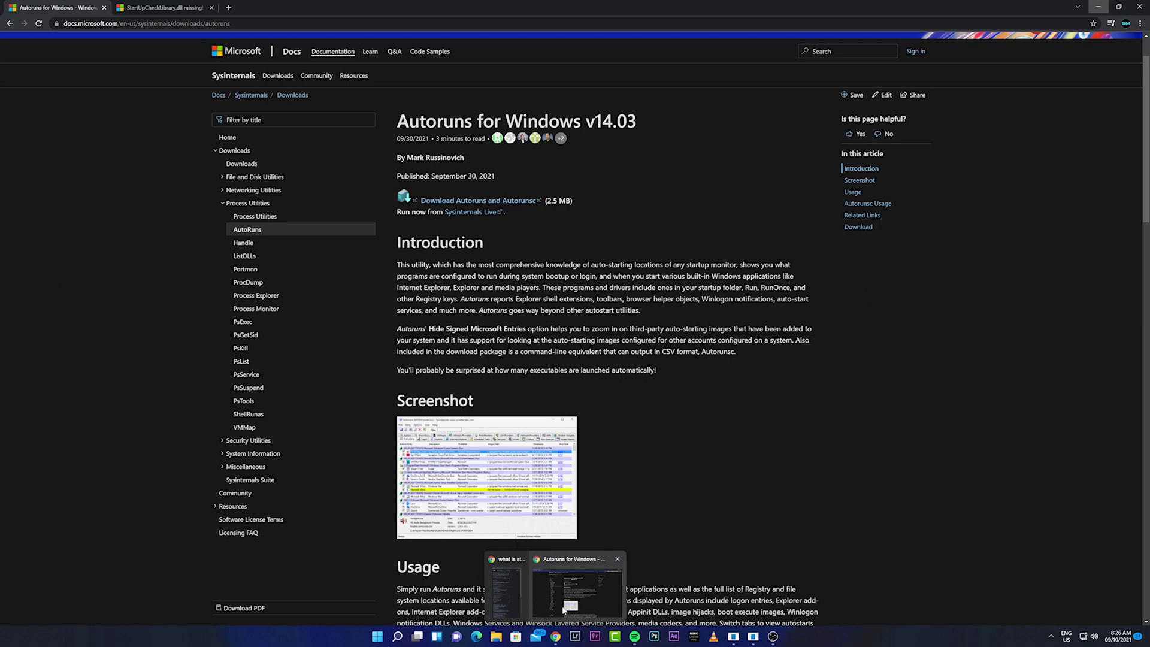
left_click(563, 610)
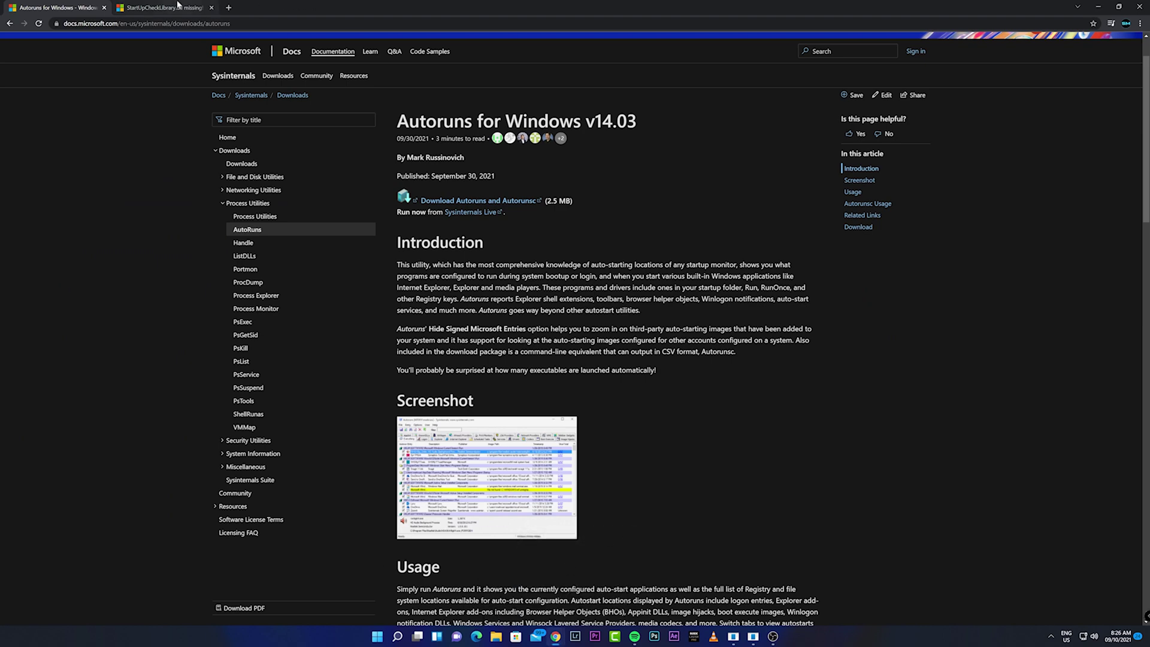
Check the forum thread tab, then download Autoruns.zip from the Autoruns for Windows v14.03 page
left_click(177, 7)
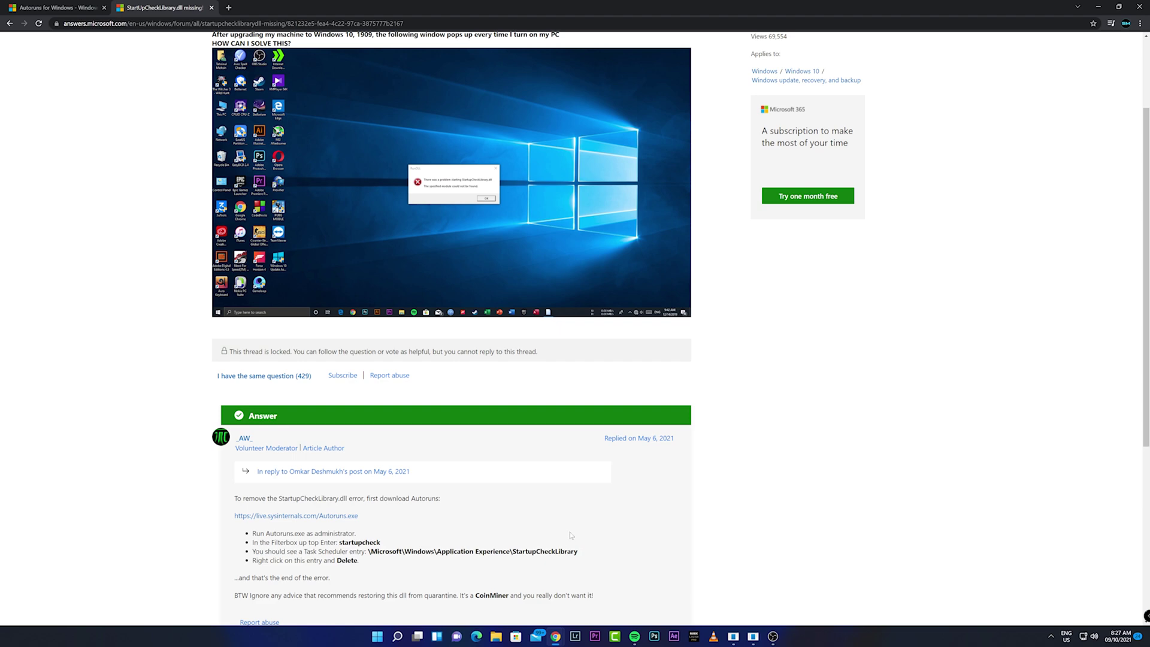
key("ctrl+Tab")
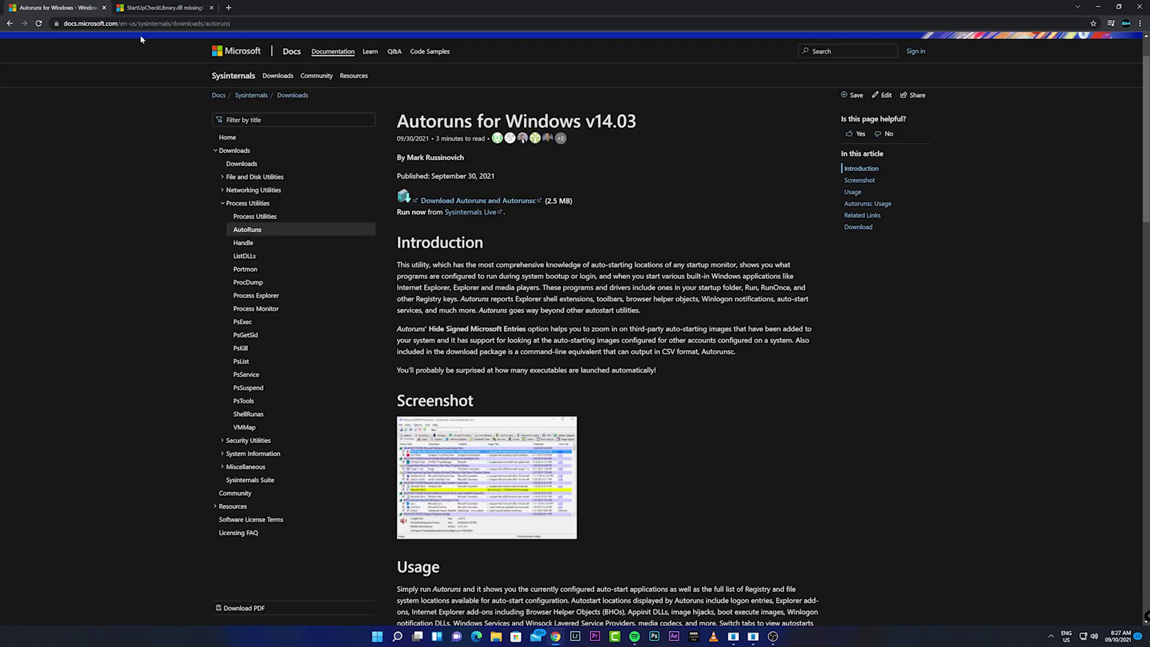
left_click(239, 23)
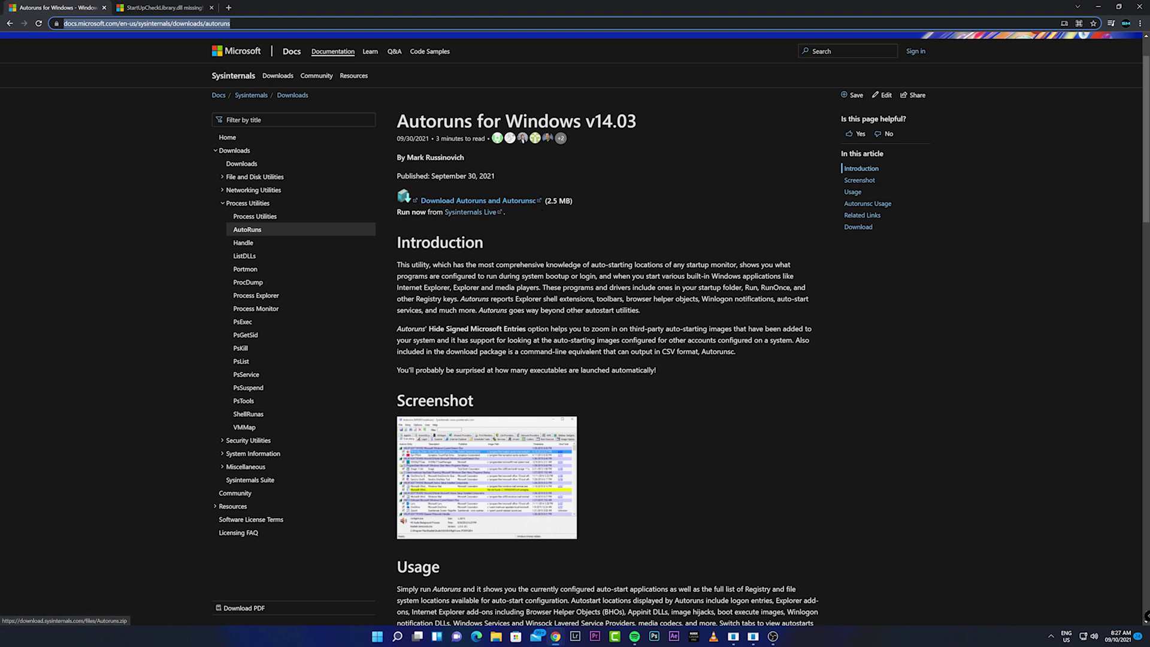
scroll(636, 459, "down", 1)
scroll(632, 462, "down", 4)
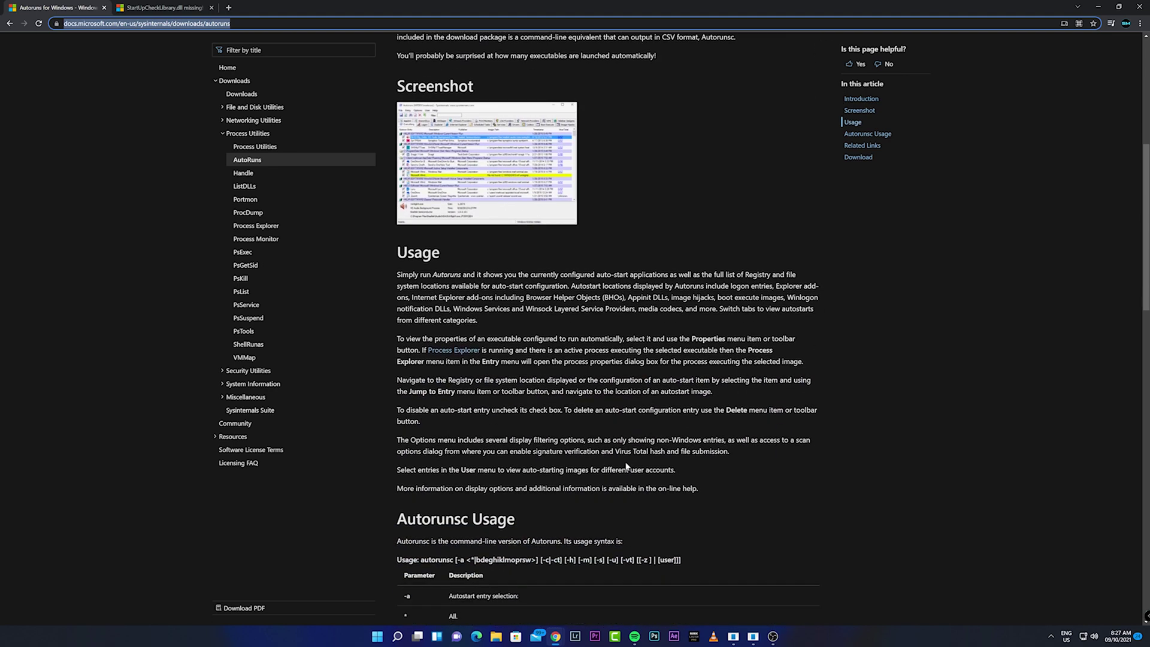
scroll(626, 466, "up", 1)
scroll(626, 465, "up", 2)
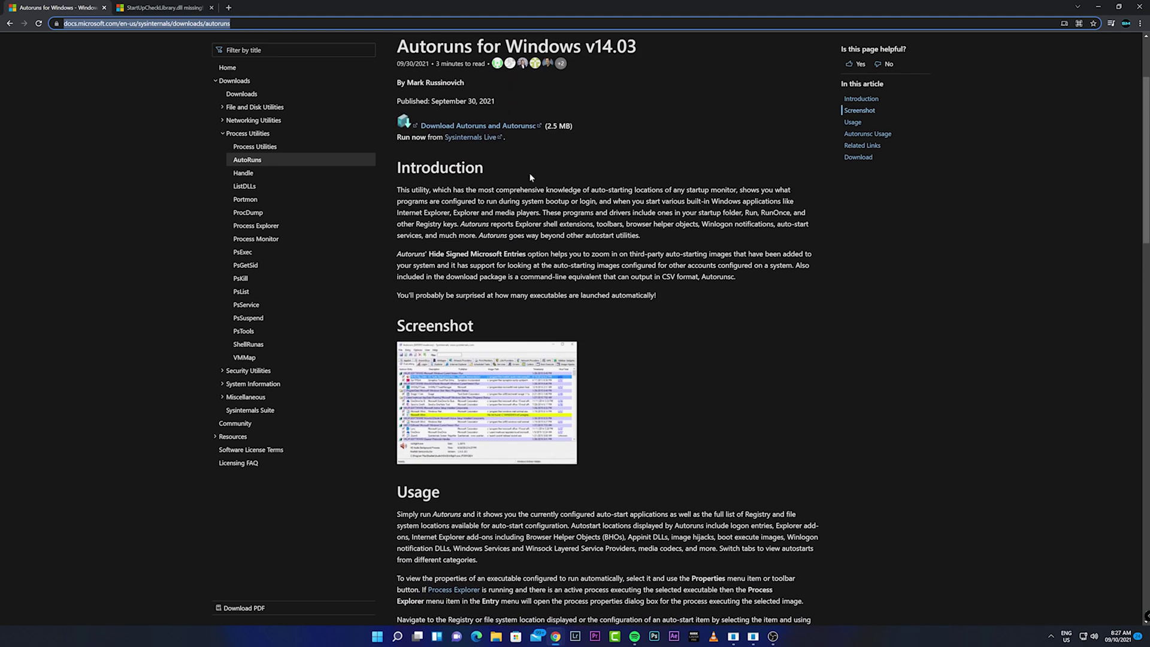
left_click(505, 129)
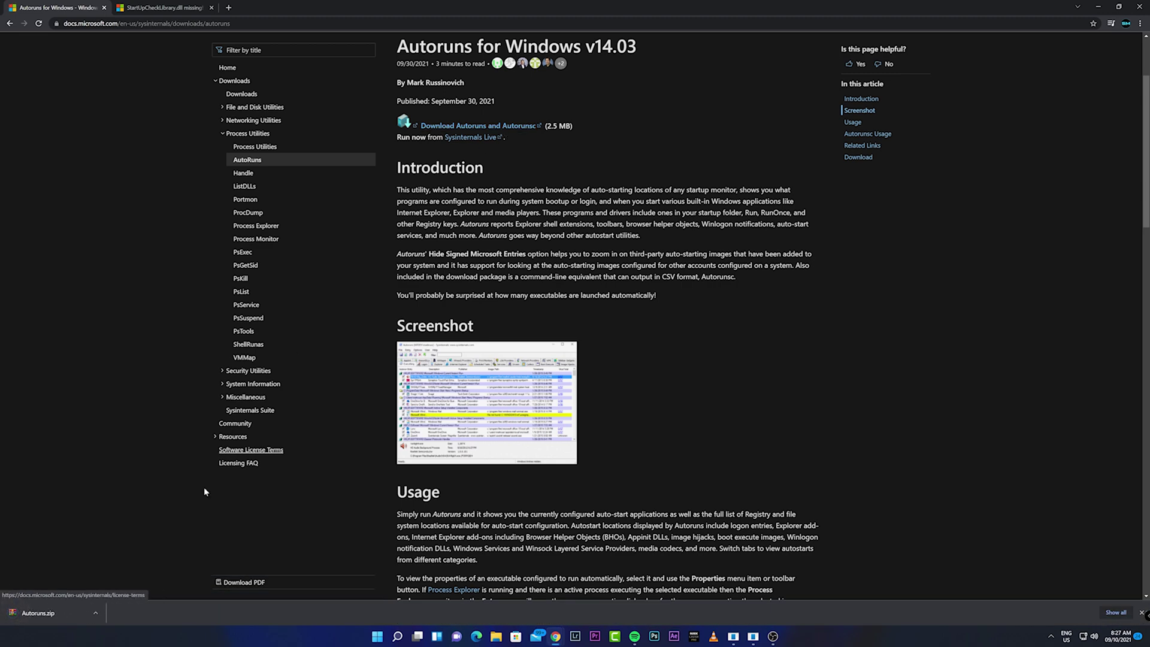
Cut Autoruns.zip from the Downloads folder and open the Applications (D:) drive maximized
left_click(95, 613)
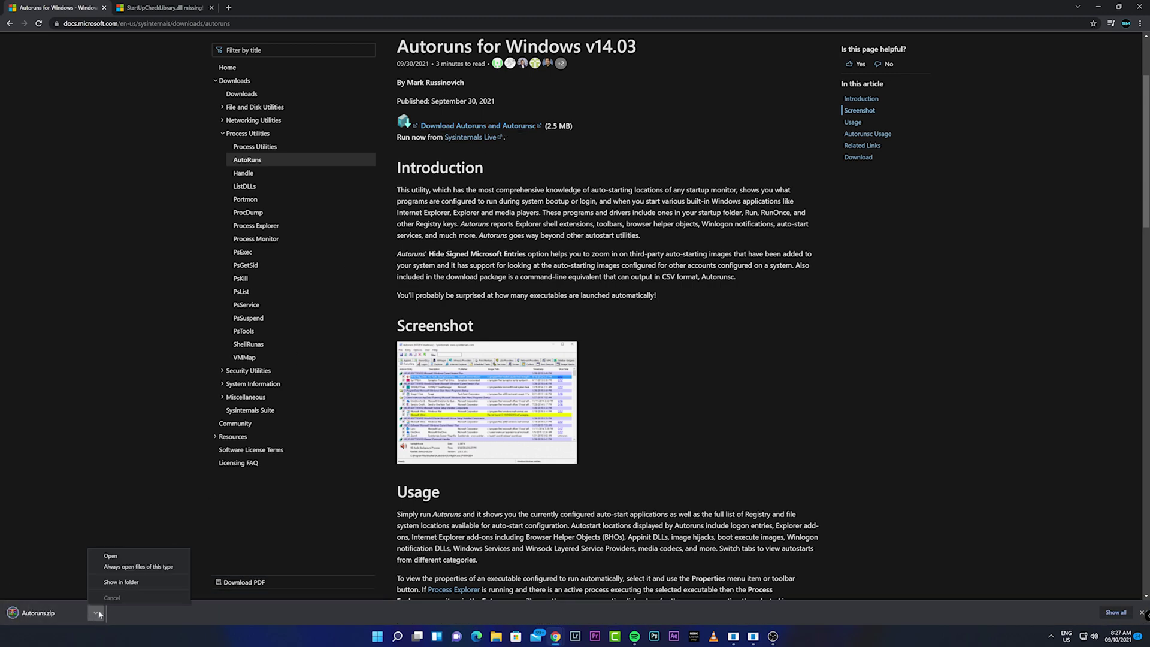
left_click(134, 580)
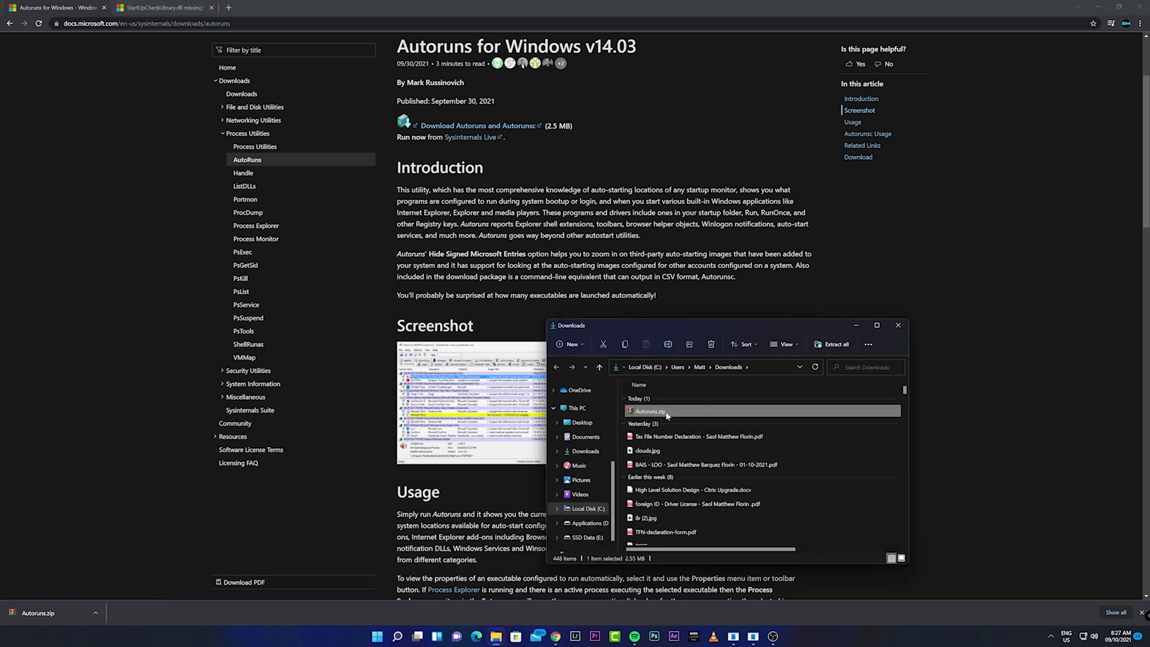
right_click(668, 416)
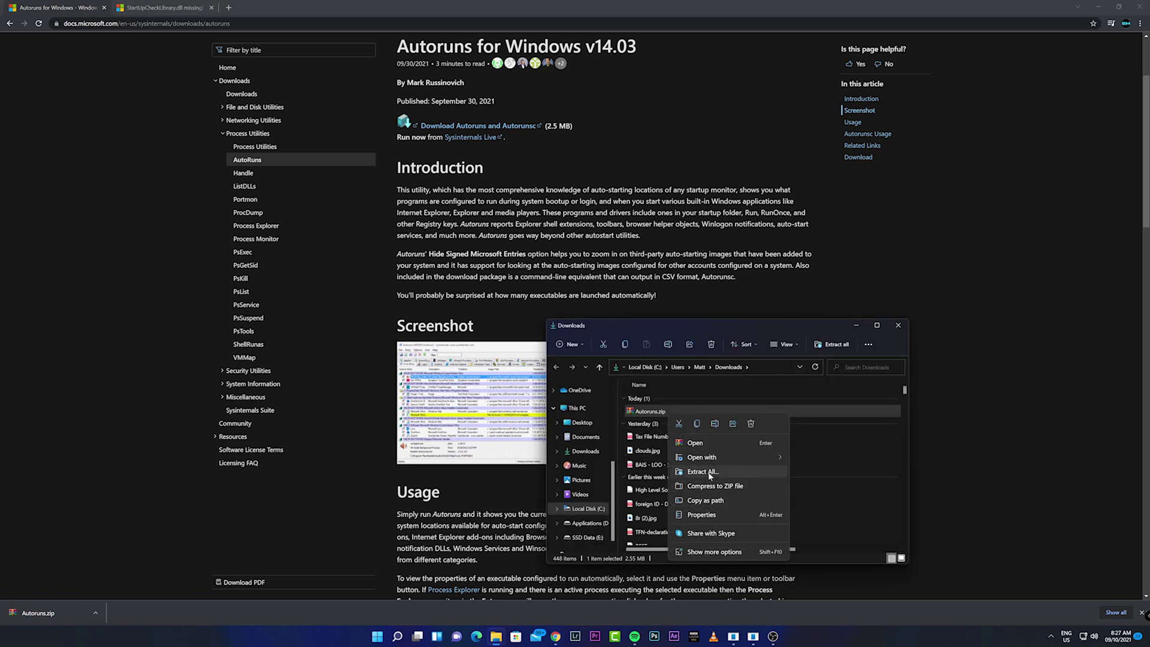
left_click(679, 423)
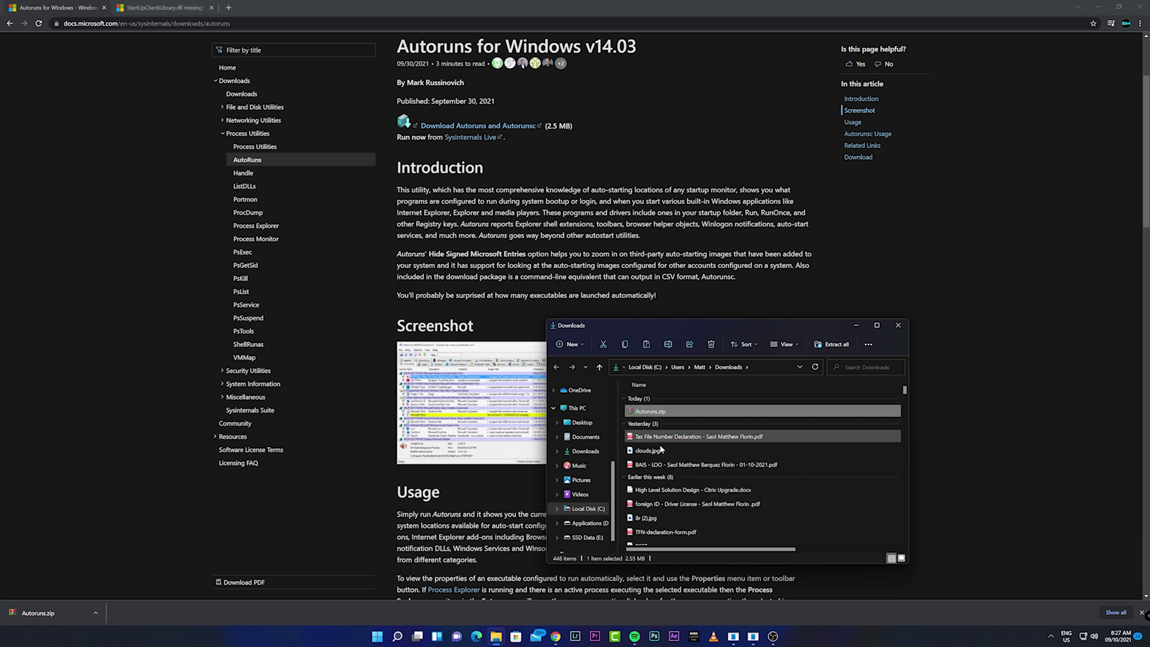
left_click(604, 525)
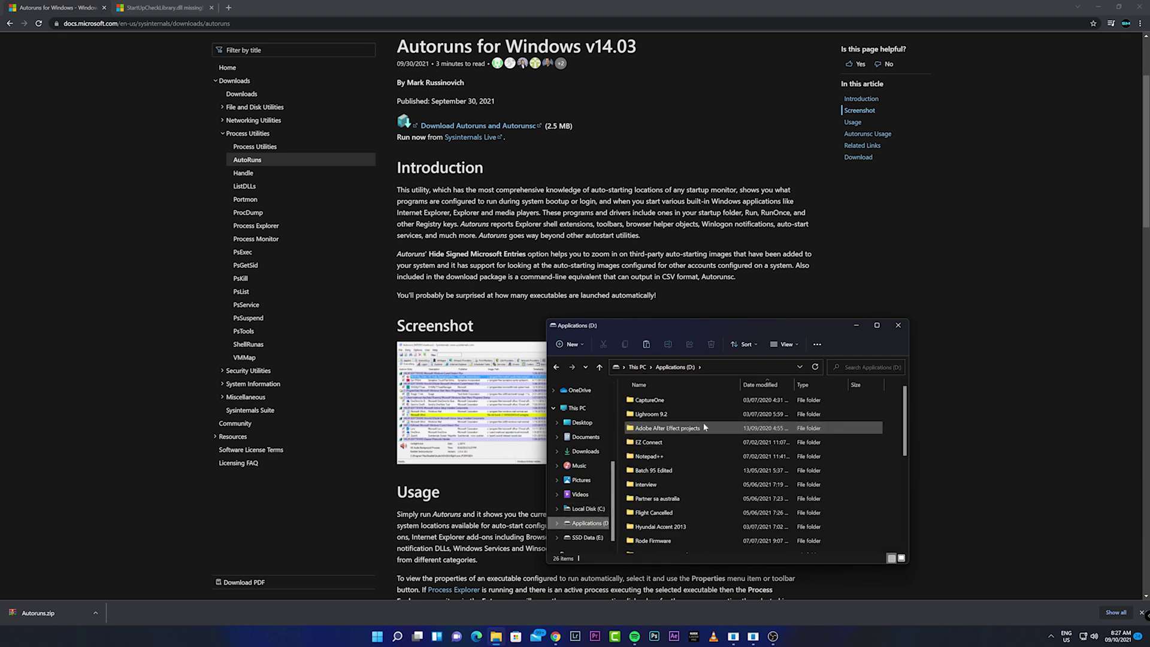
left_click(875, 324)
Create a new folder named Autoruns on Applications (D:)
right_click(168, 512)
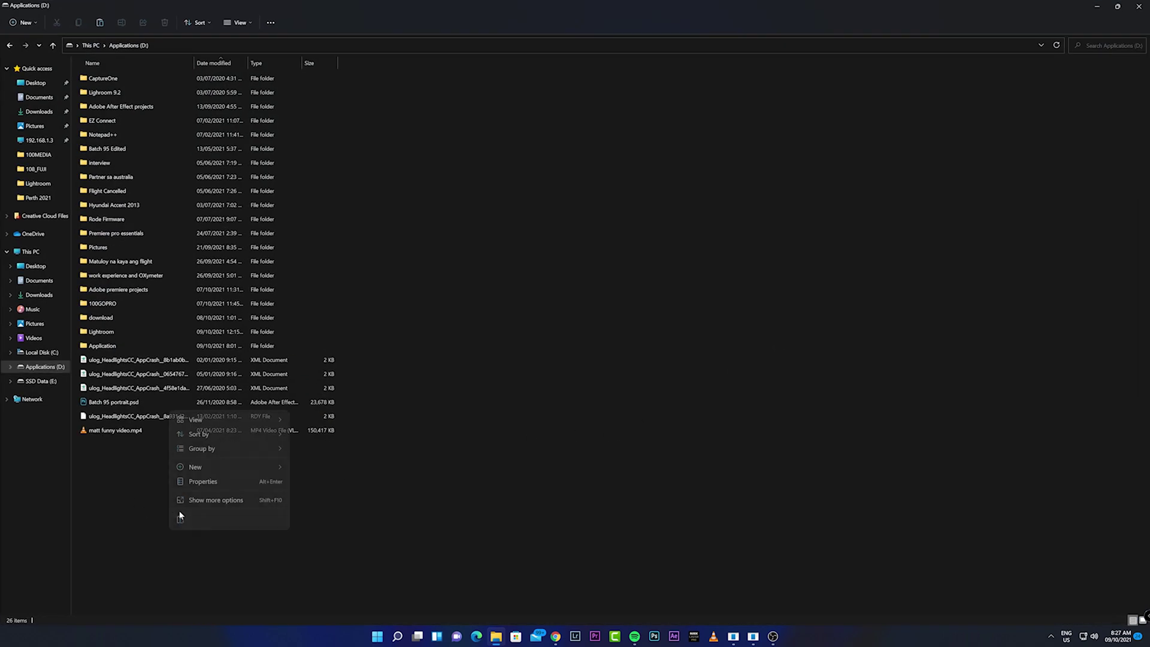
mouse_move(259, 473)
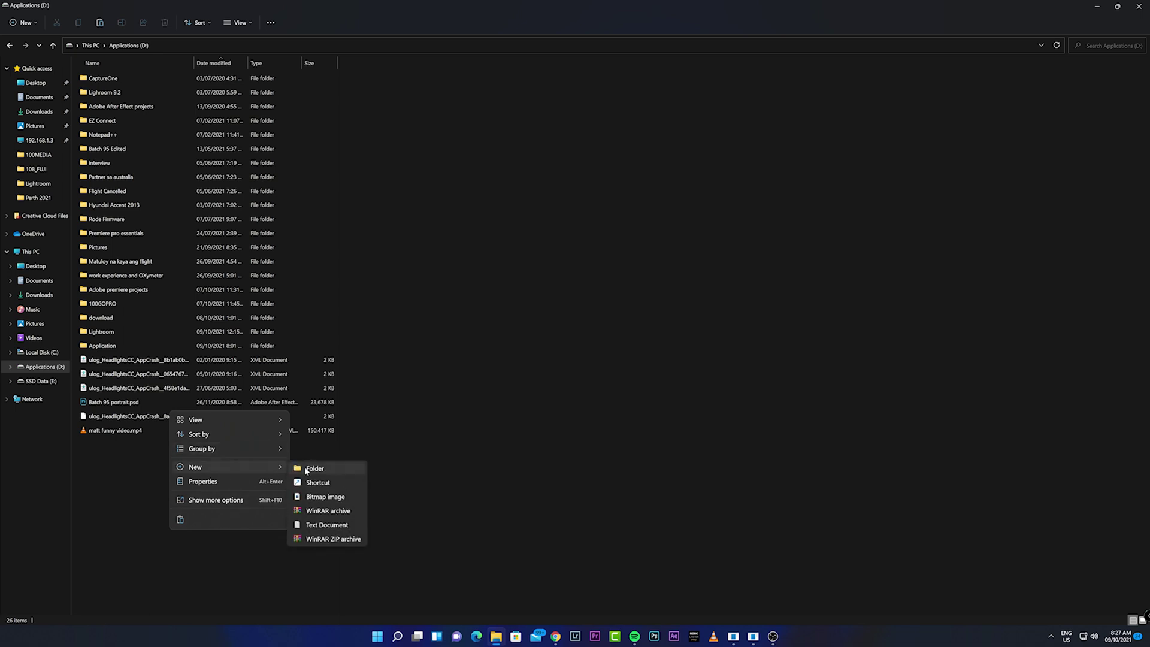
left_click(312, 467)
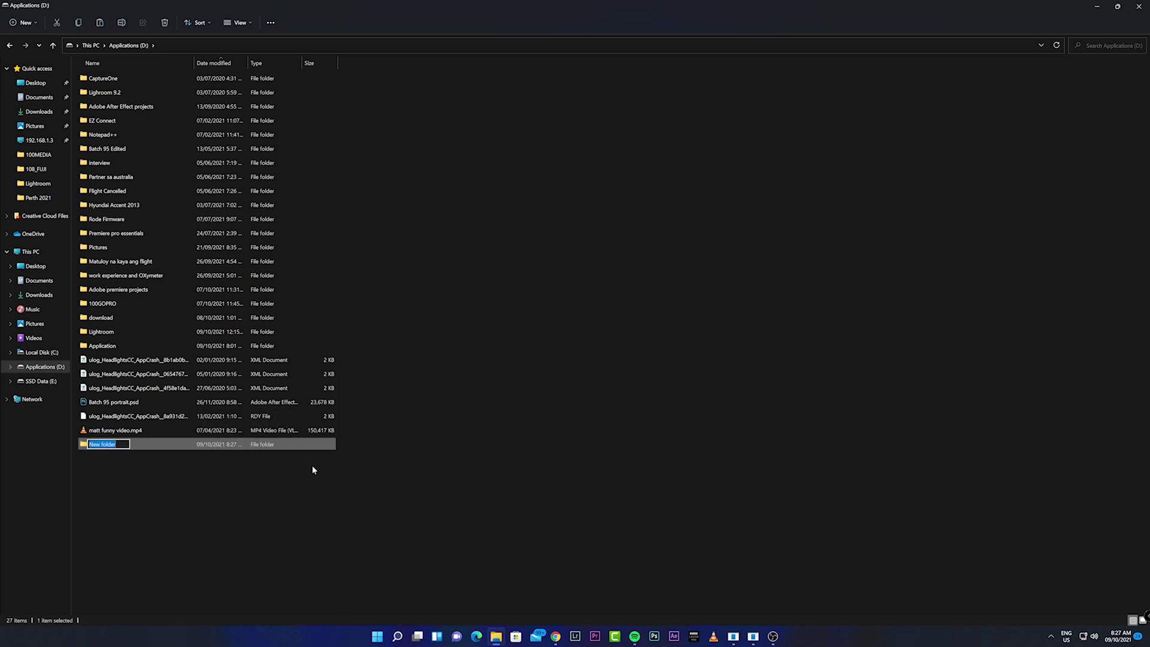
type("Autoruns")
key("Return")
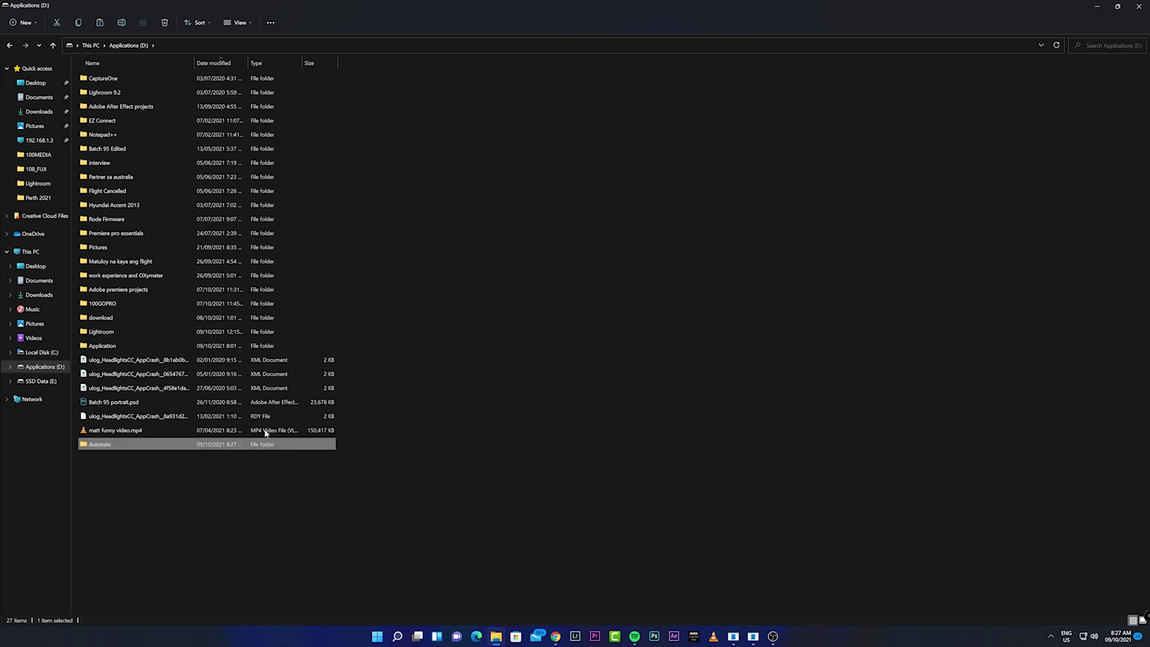
Paste Autoruns.zip into the Autoruns folder and start Extract All on it
double_click(195, 445)
right_click(330, 365)
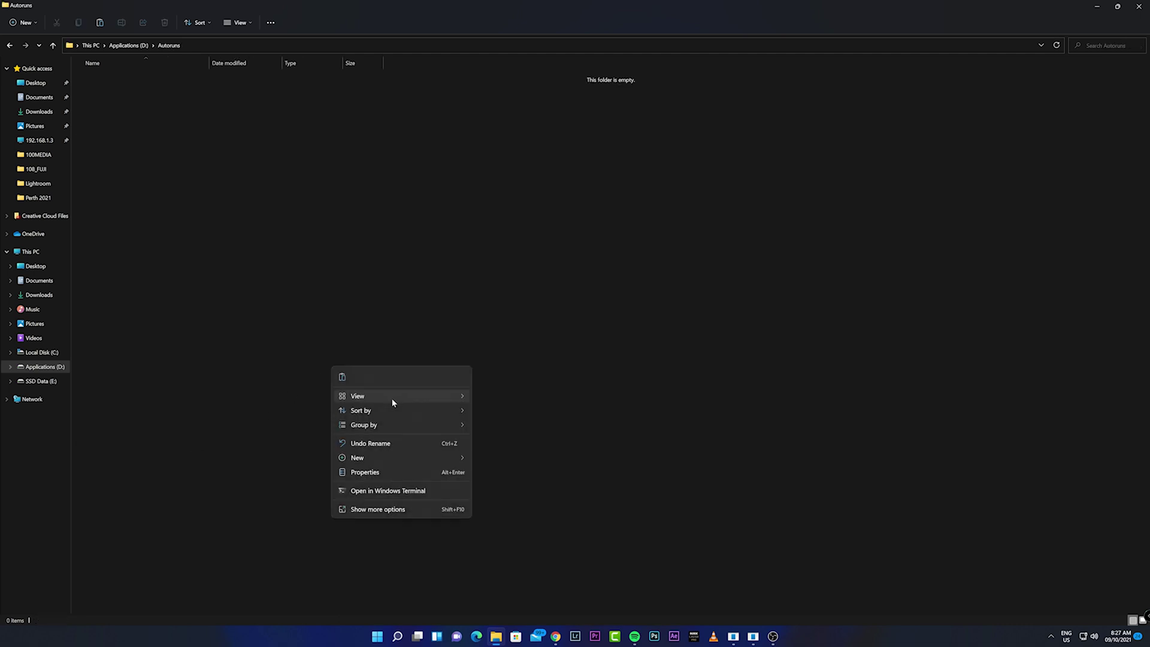
left_click(342, 376)
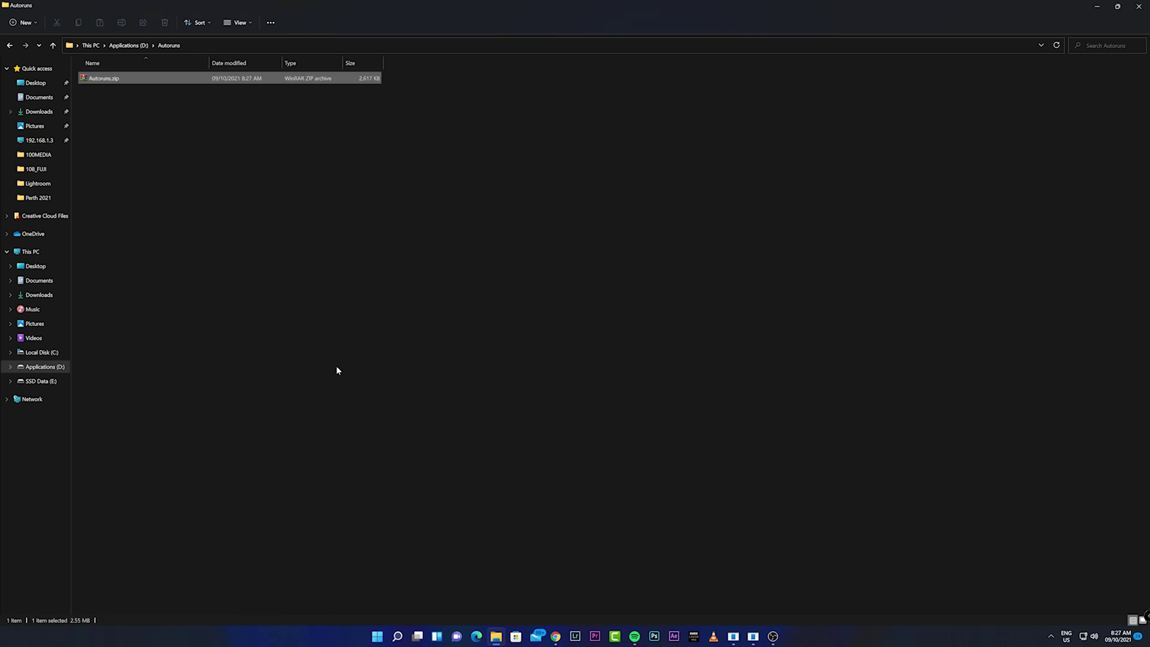
right_click(127, 80)
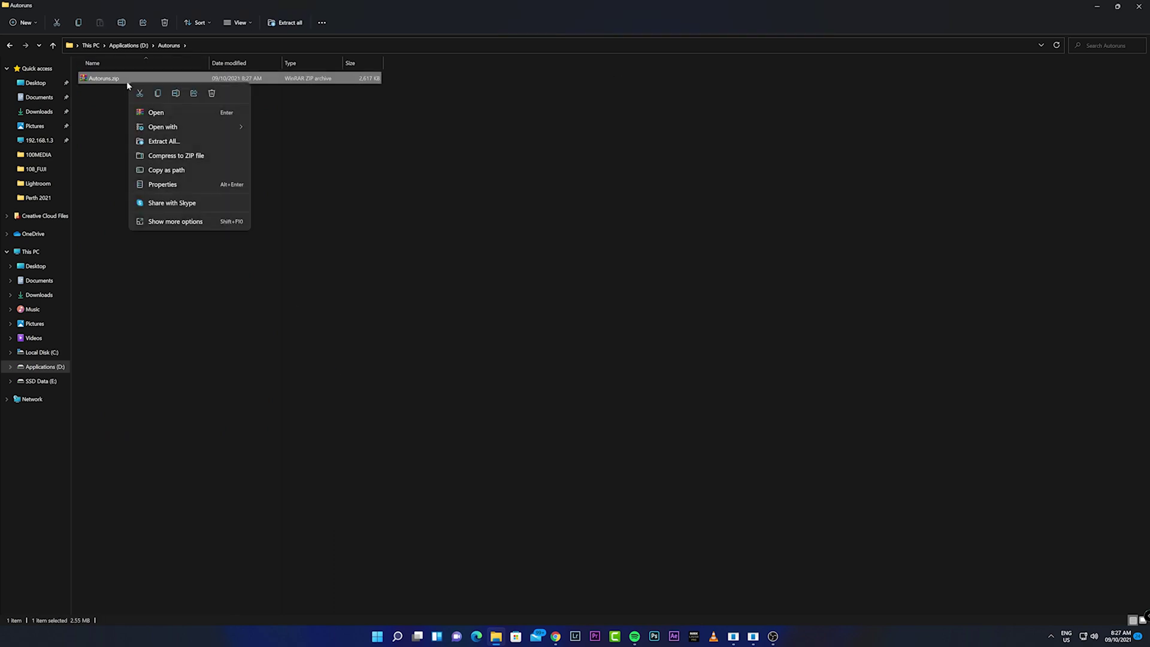
left_click(177, 142)
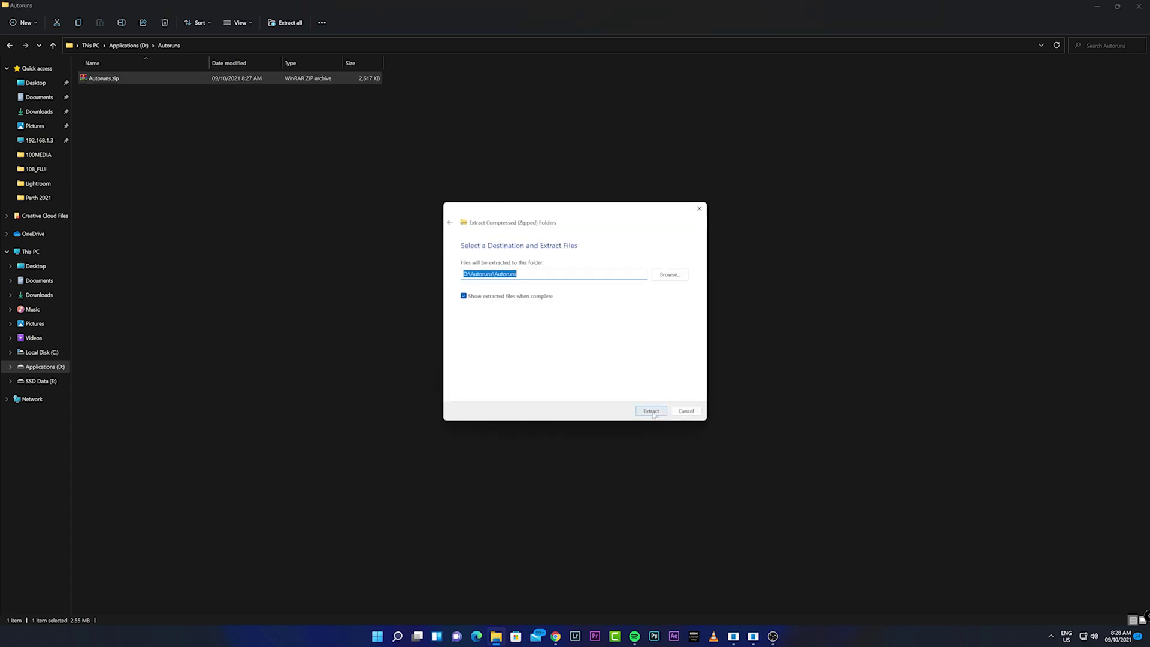
Extract the archive to D:\Autoruns\Autoruns, then select and right-click Autoruns64.exe
left_click(651, 411)
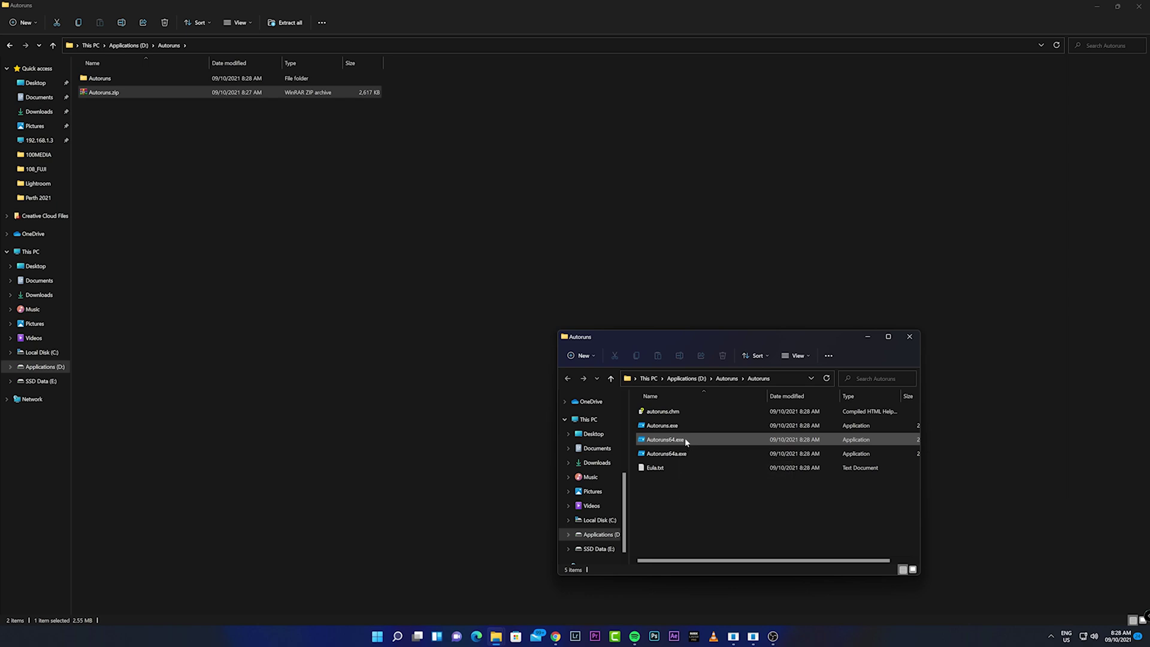
left_click(685, 442)
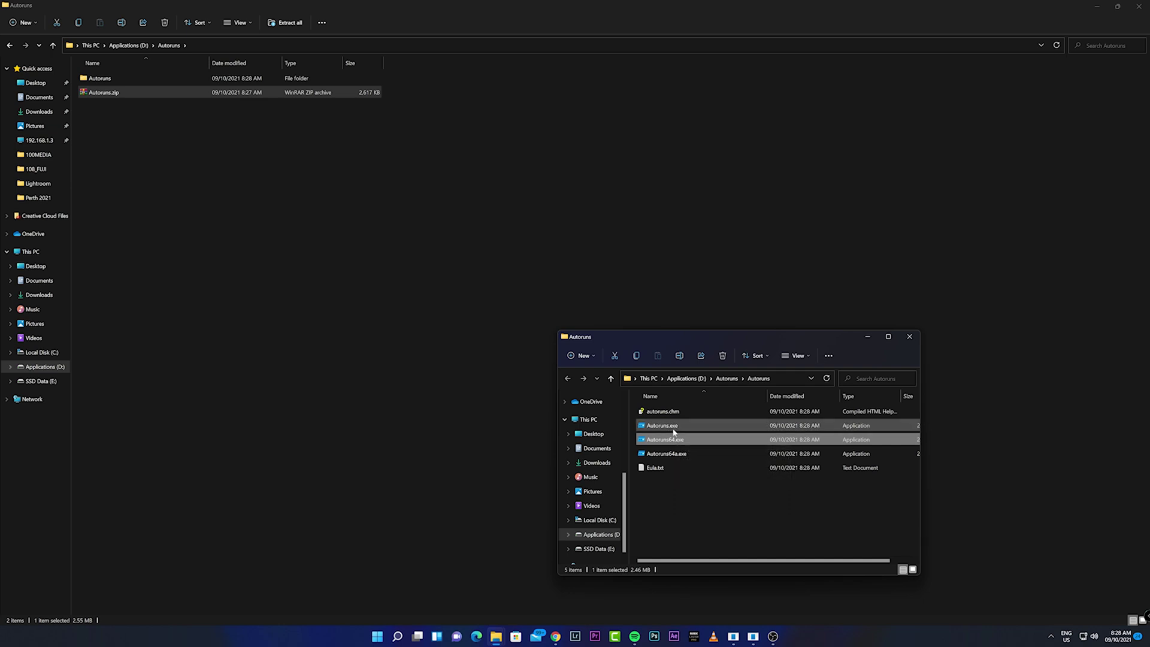
mouse_move(675, 430)
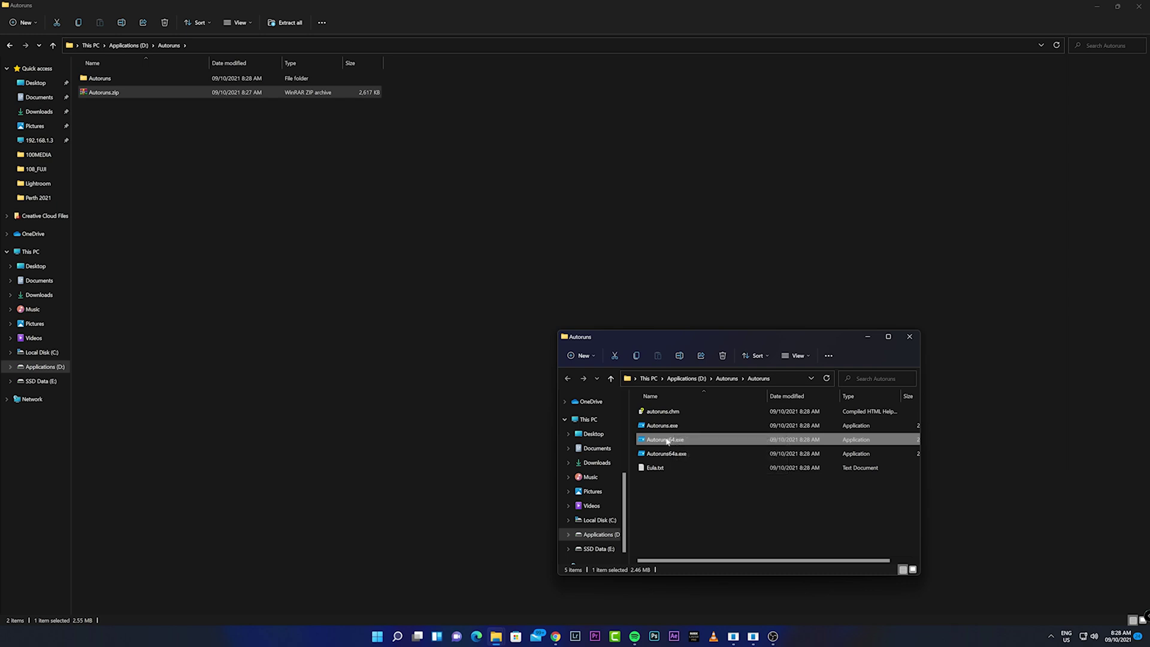
mouse_move(703, 443)
right_click(681, 445)
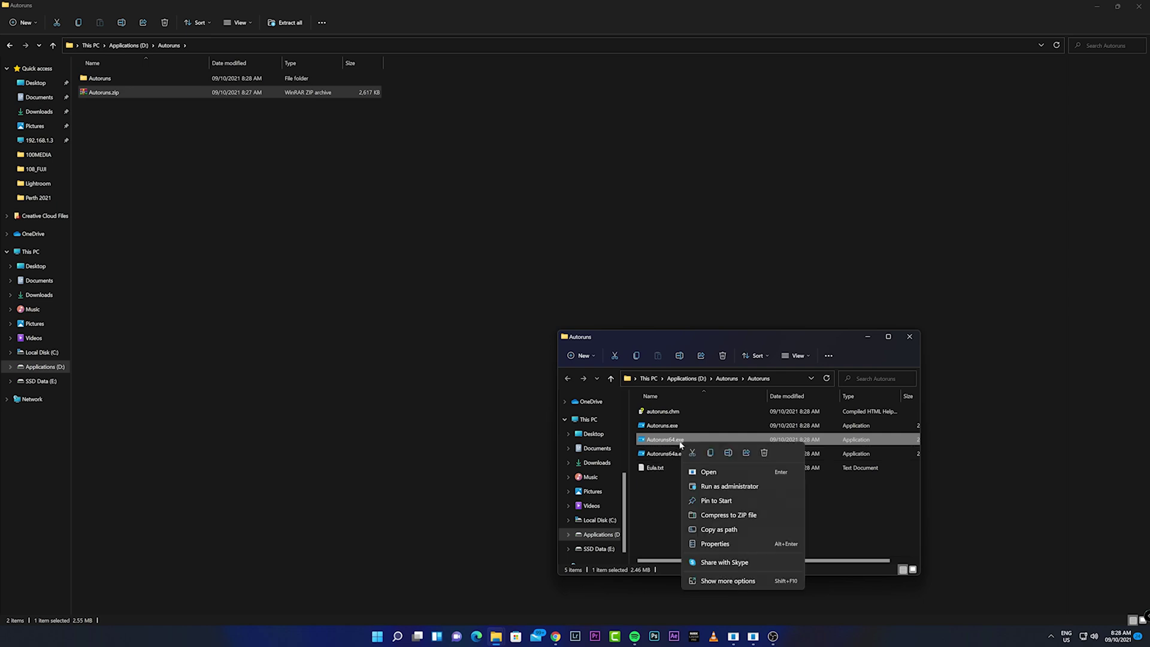
Run Autoruns64.exe as administrator, approve the UAC prompt and agree to the licence
left_click(718, 486)
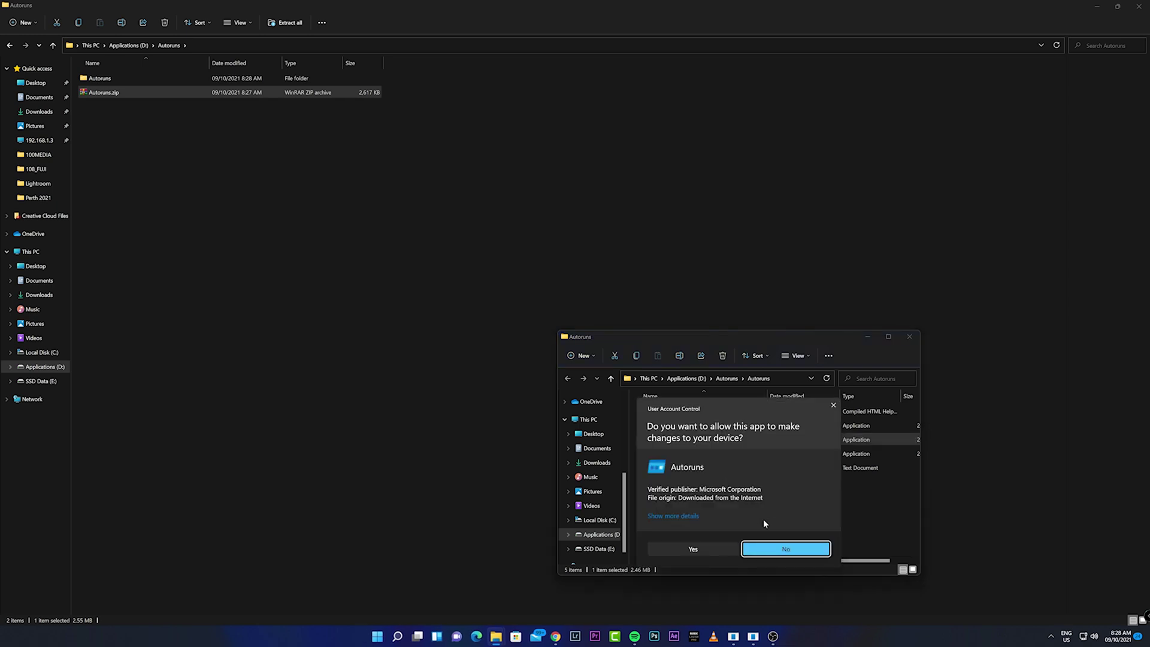
left_click(694, 548)
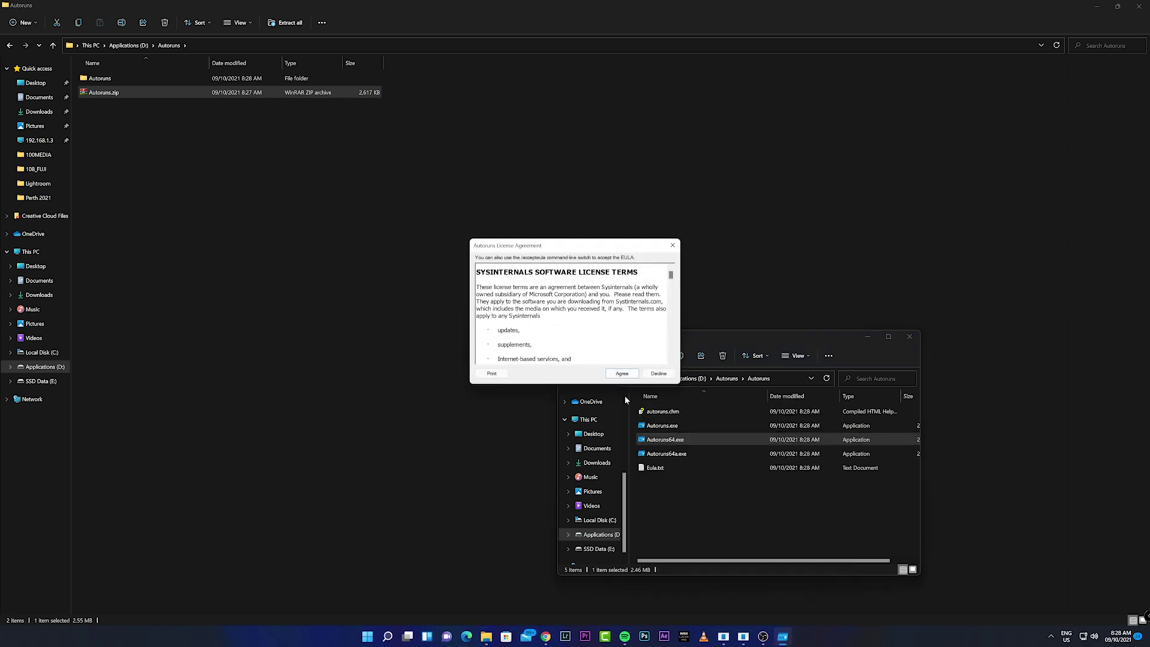
left_click(621, 373)
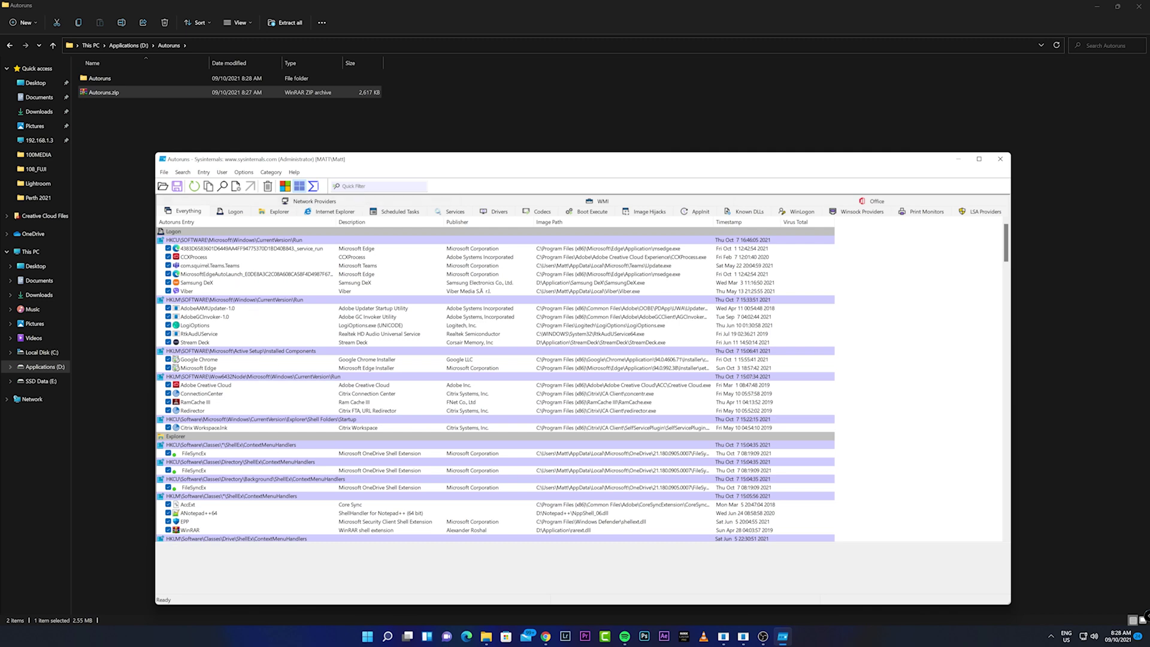
Filter the Autoruns list by 'adobe', then replace the filter with 'winscomrss'
left_click(333, 185)
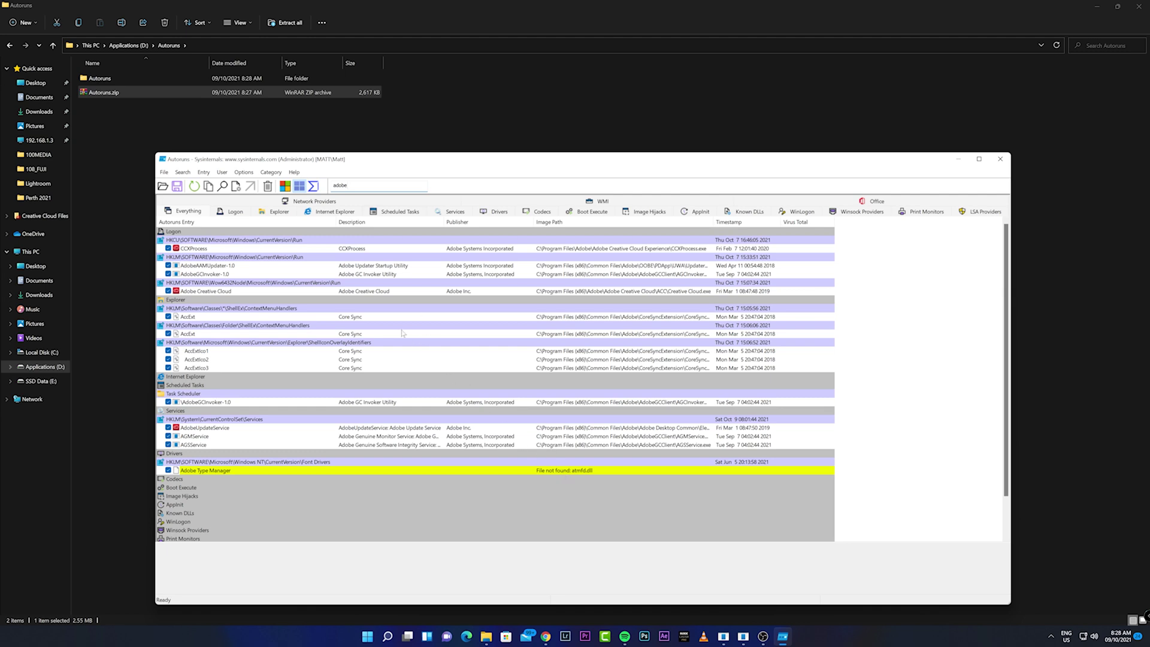
key("ctrl+a")
type("winsc")
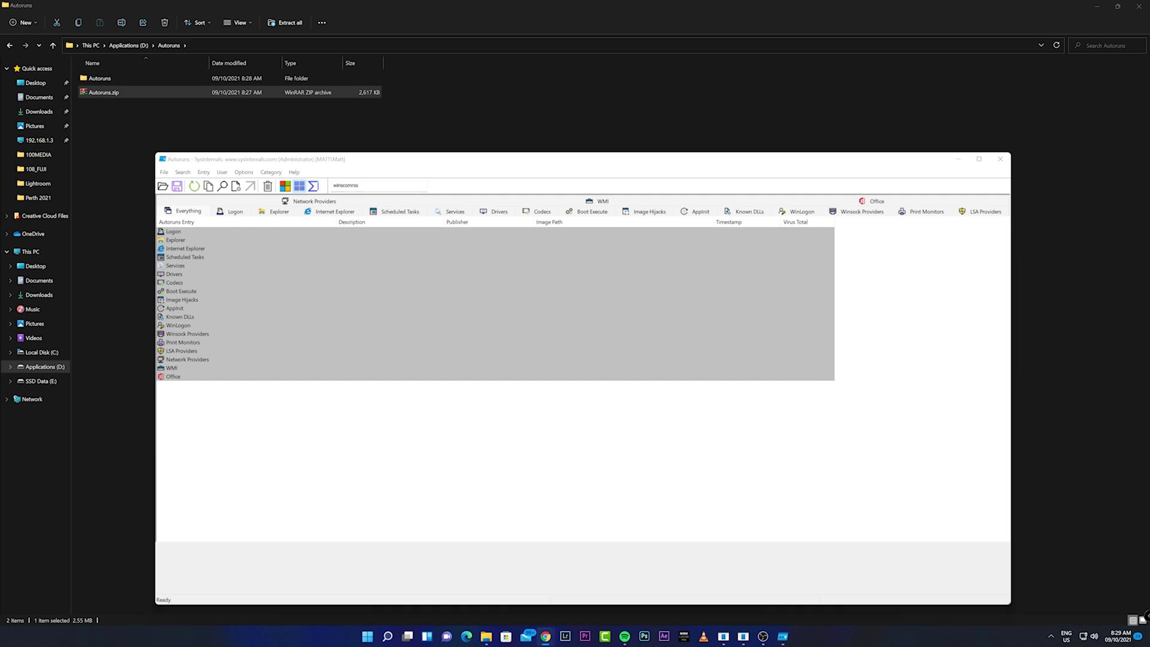
key("alt+Tab")
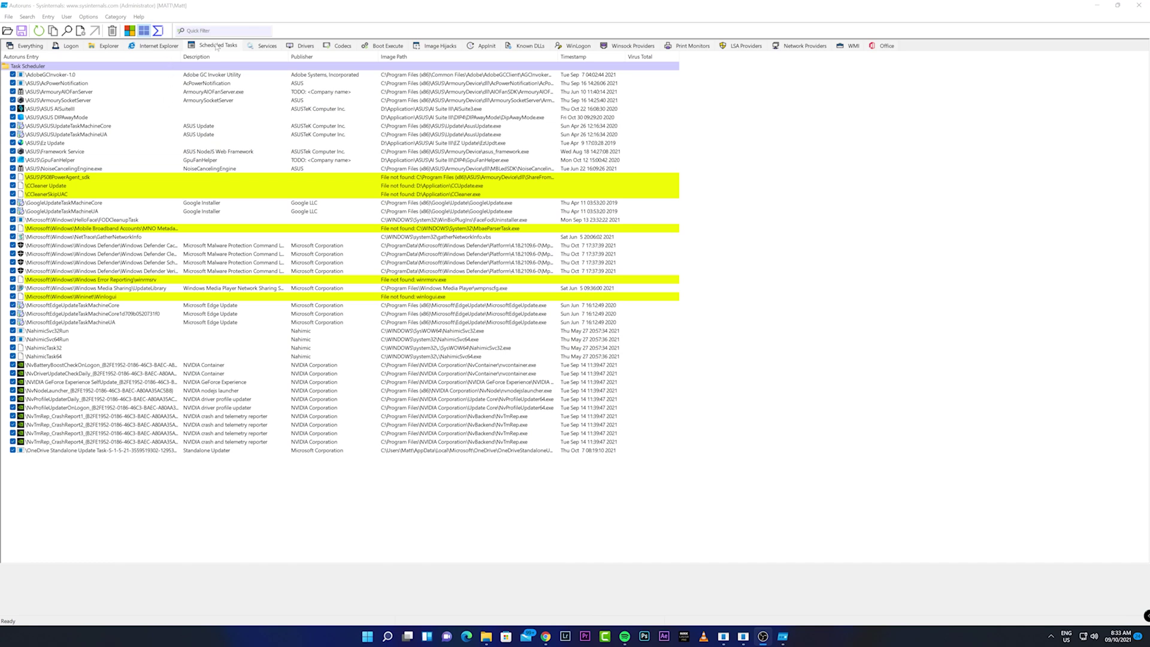
Step through the Everything, Services, Logon, Explorer and Internet Explorer tabs to Scheduled Tasks
left_click(21, 46)
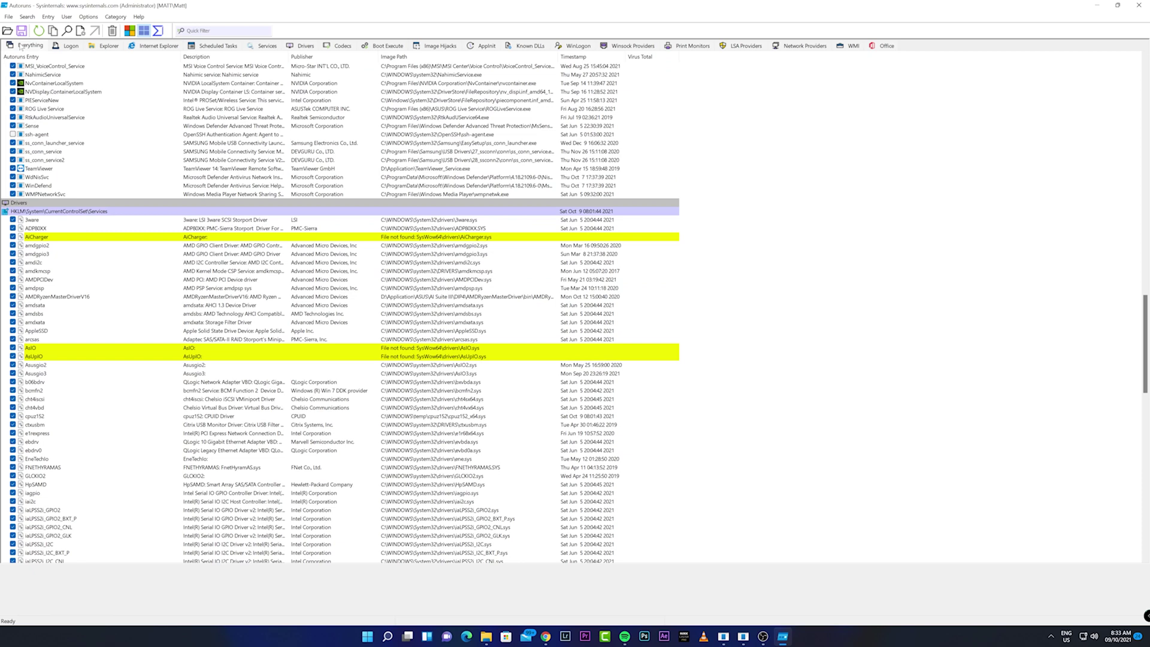
left_click(267, 48)
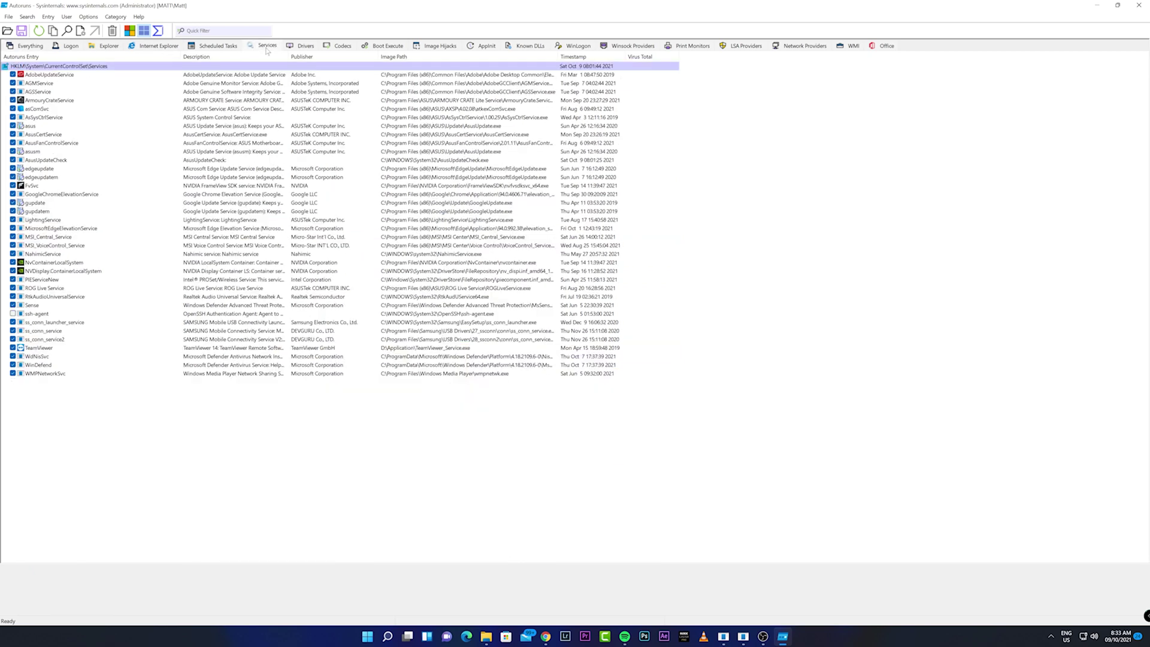
left_click(71, 46)
left_click(108, 46)
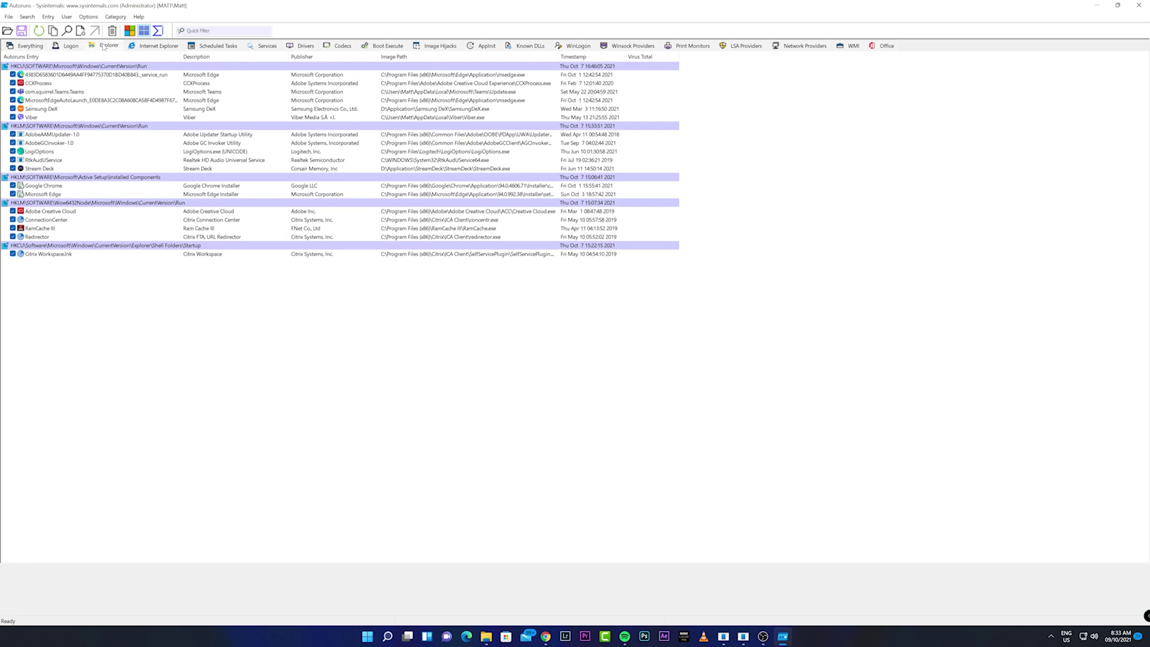
left_click(157, 46)
left_click(217, 46)
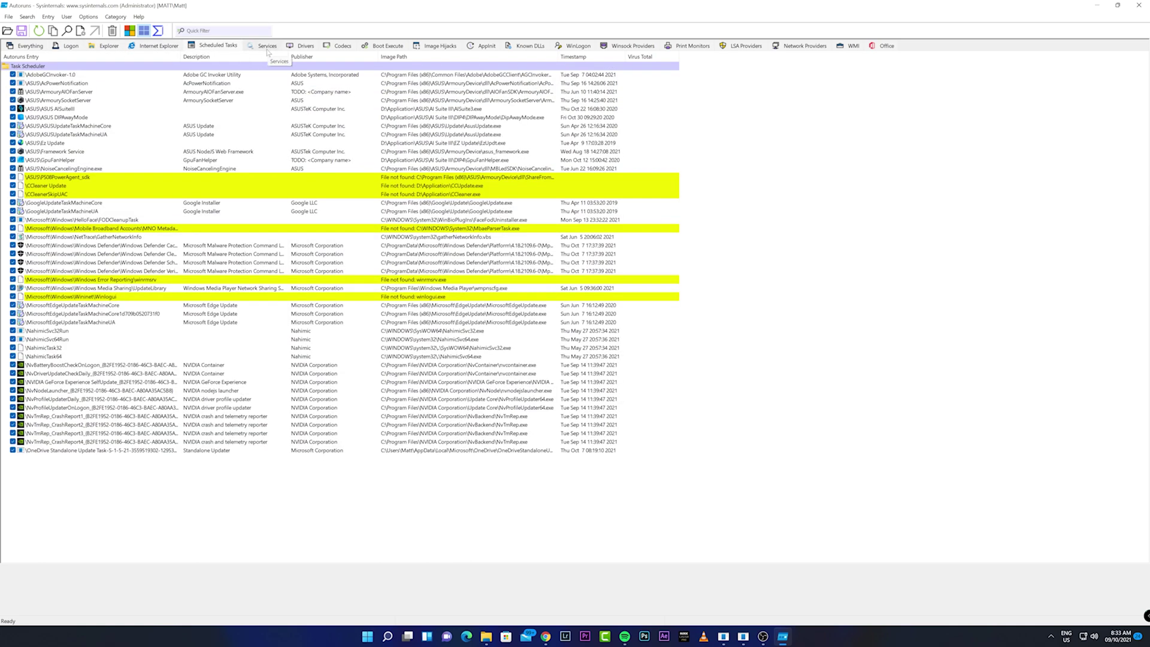
Compare the yellow missing-file tasks and bring up the actions for \ASUS\PS08PowerAgent_sdk
left_click(236, 178)
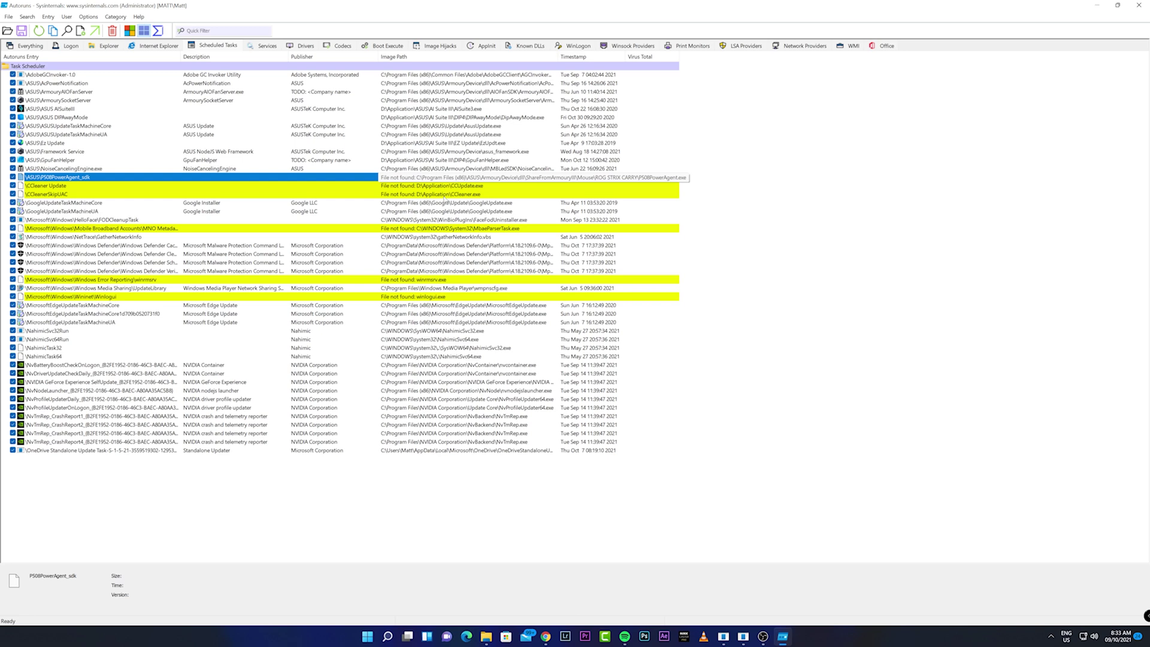
left_click(444, 195)
left_click(450, 178)
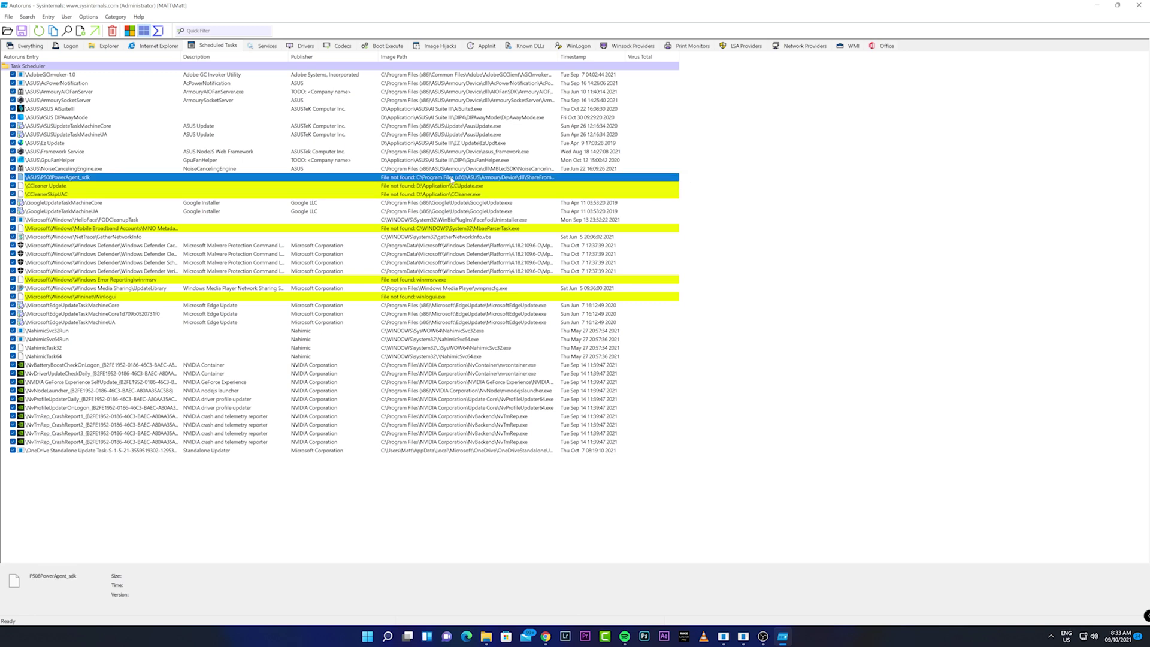
left_click(449, 185)
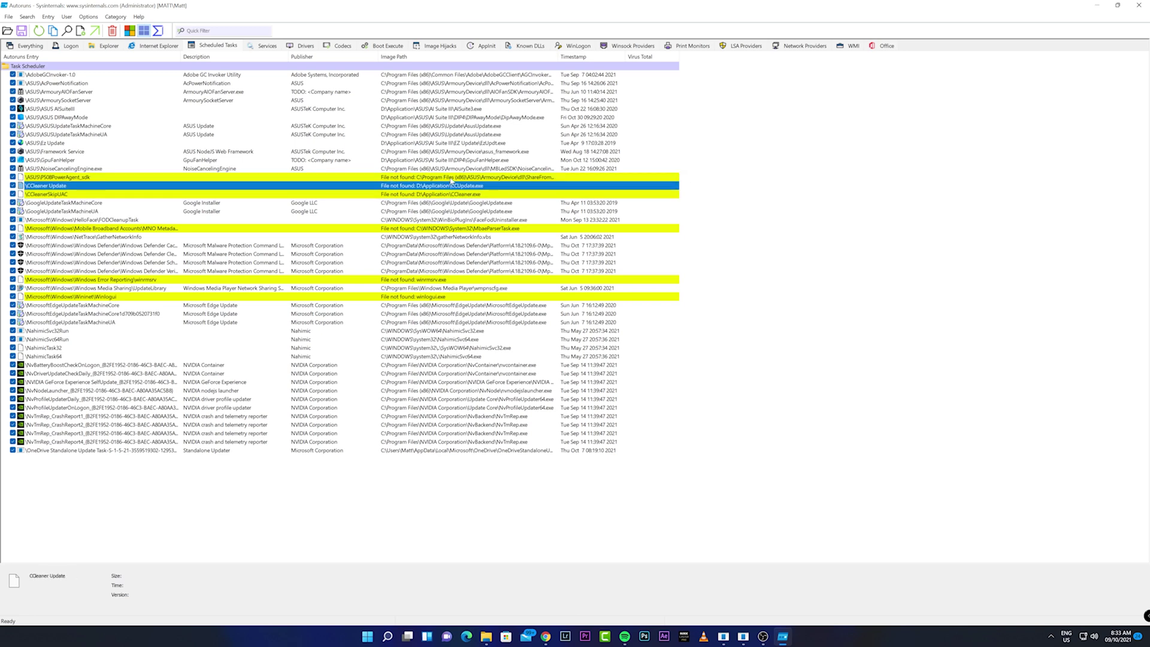
left_click(451, 178)
right_click(450, 179)
Delete the missing PS08PowerAgent_sdk and CCleaner Update scheduled tasks
left_click(468, 184)
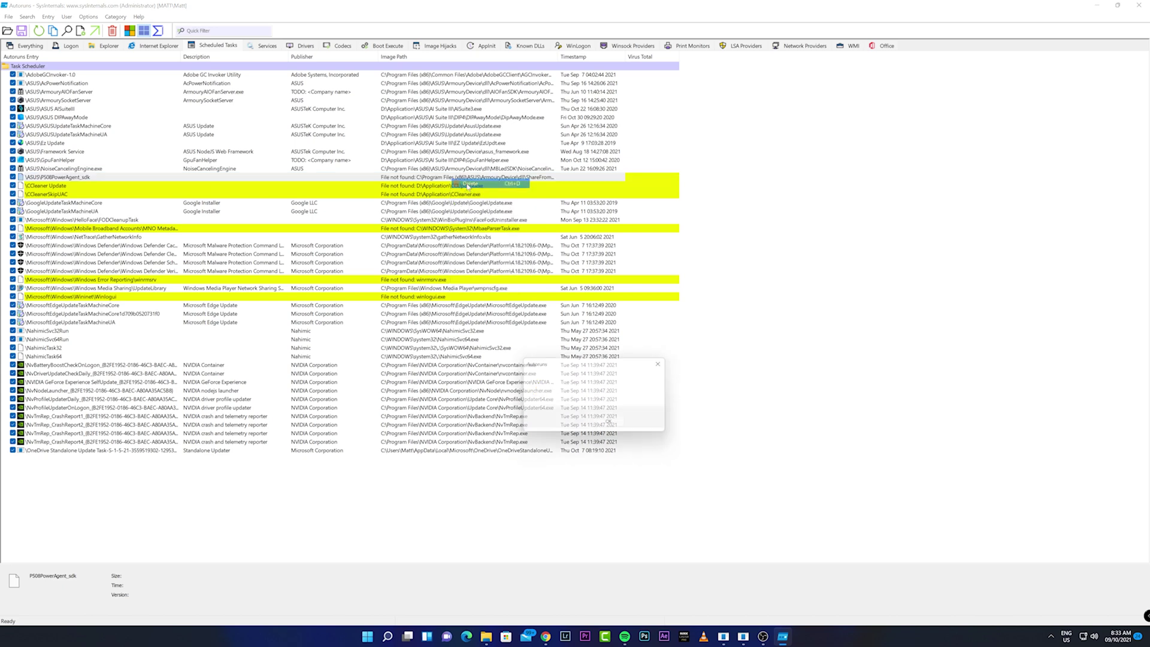
left_click(612, 425)
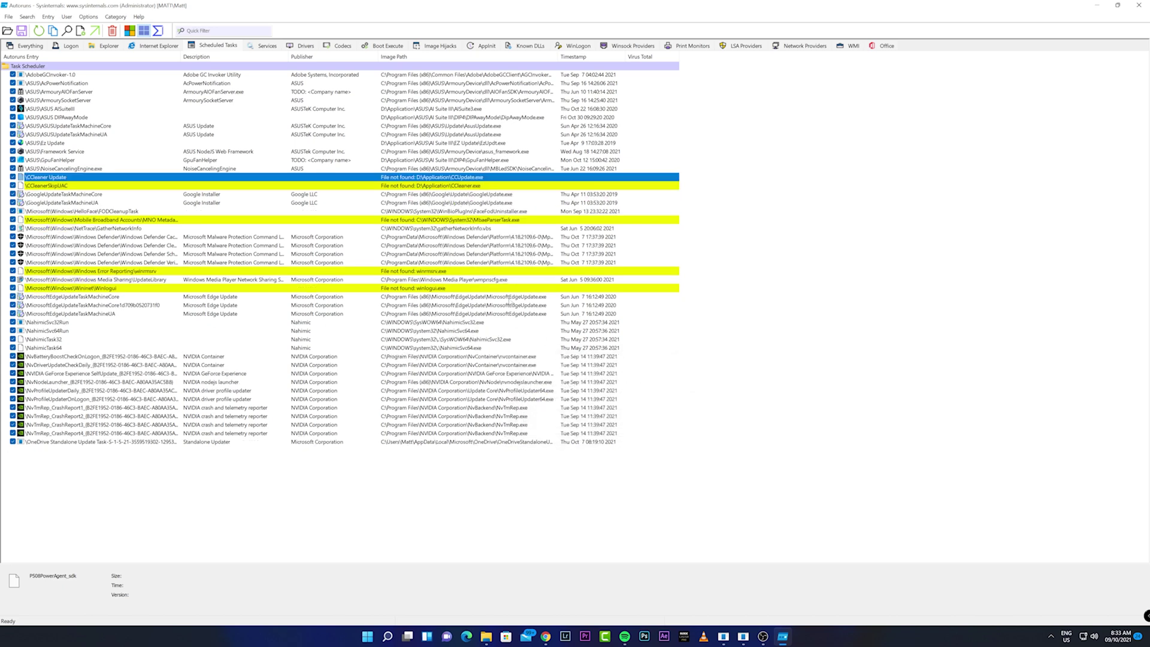
right_click(450, 178)
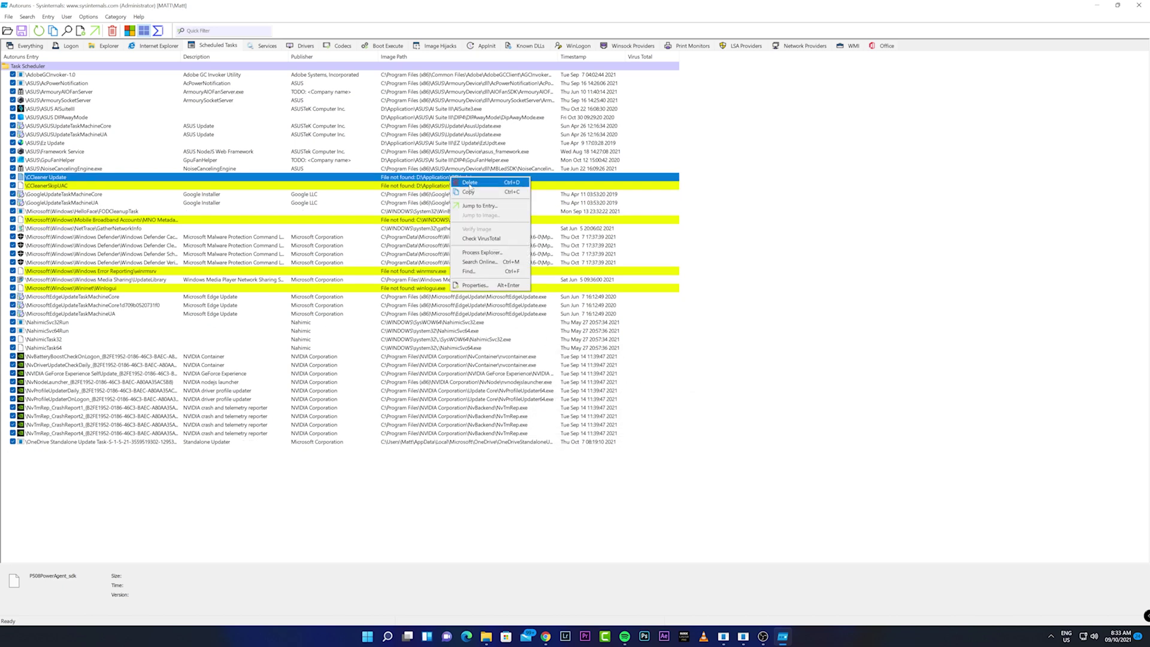
left_click(467, 184)
left_click(614, 426)
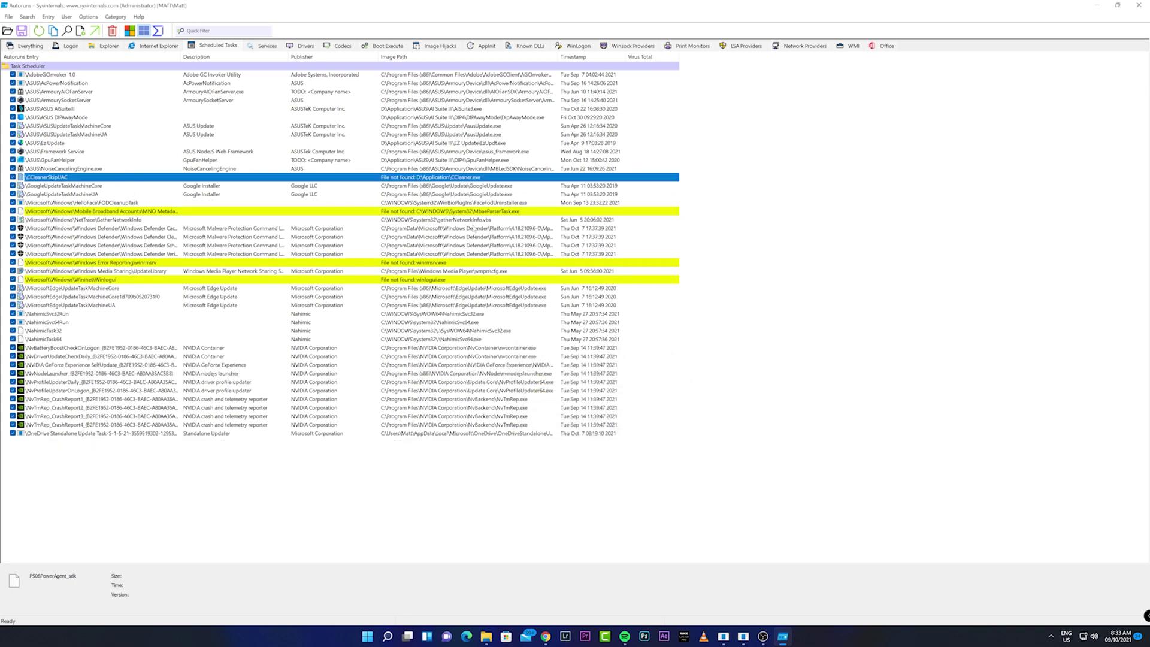
Delete the missing CCleanerSkipUAC and MNO Metadata Parser scheduled tasks
left_click(496, 178)
right_click(496, 179)
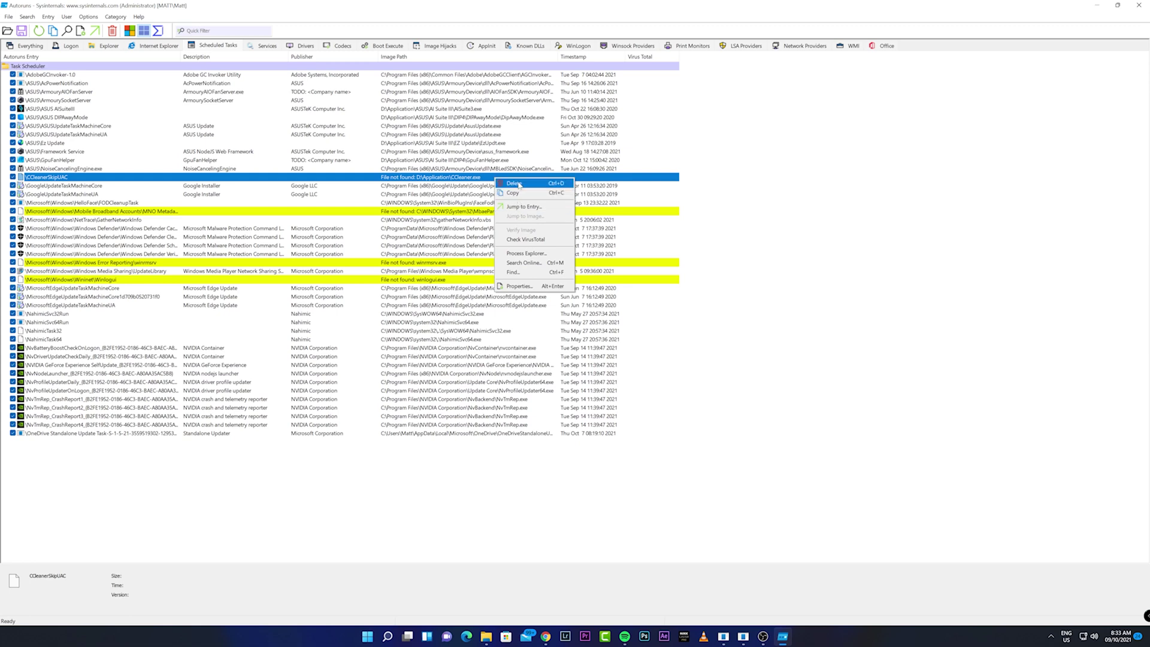
left_click(518, 185)
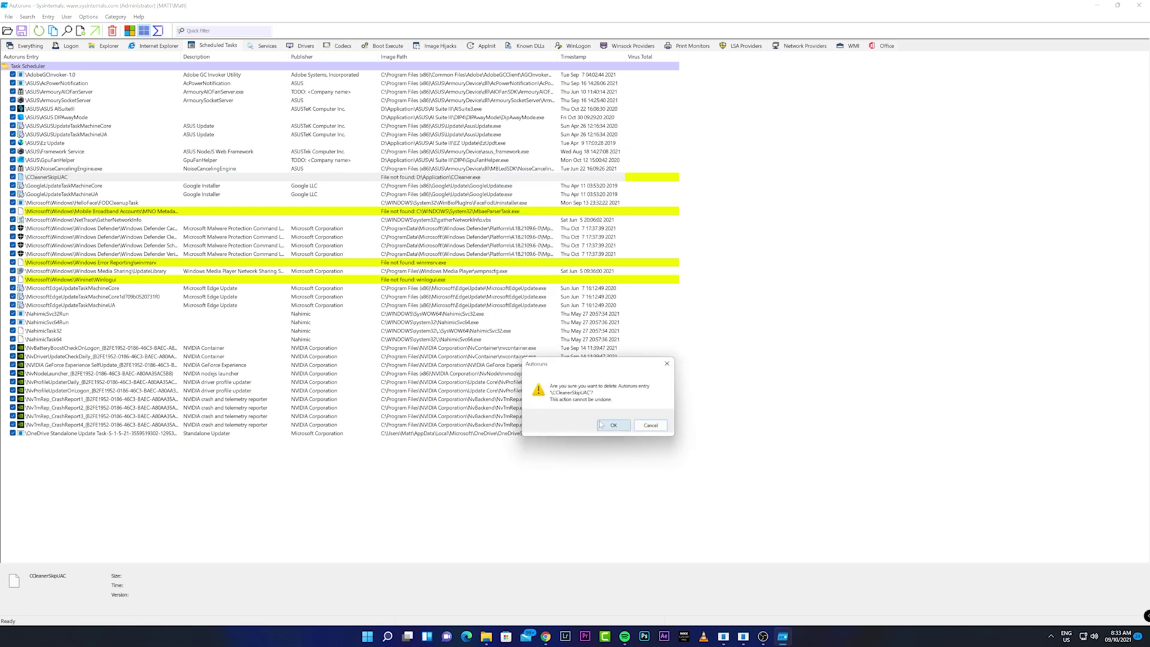
left_click(612, 424)
left_click(502, 204)
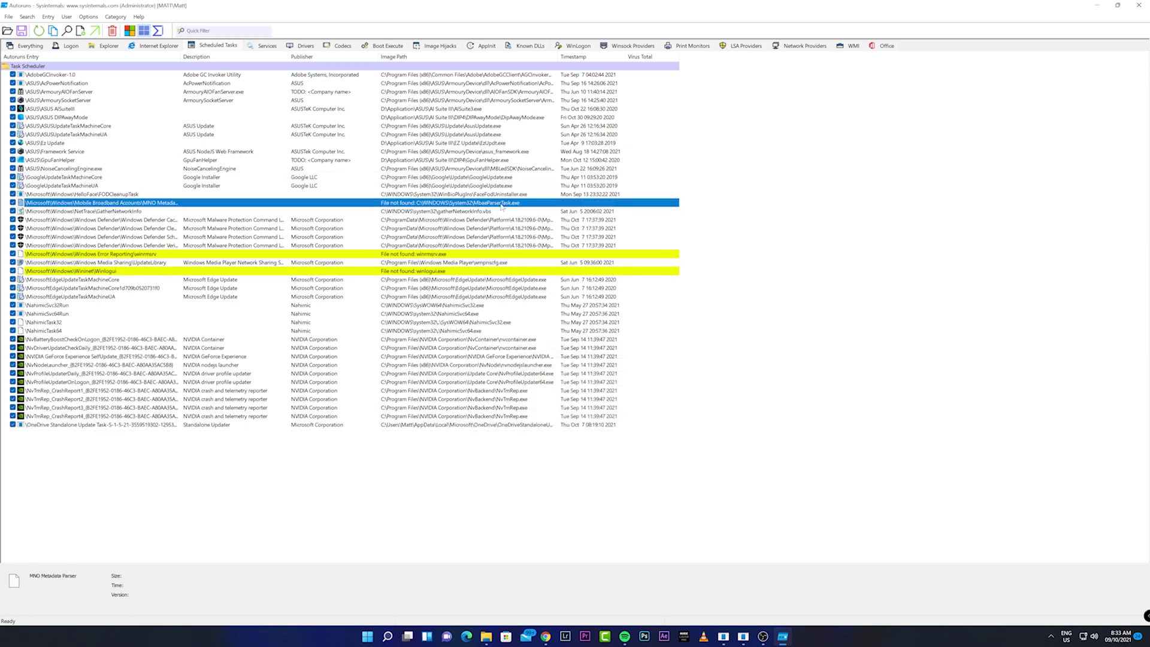
right_click(501, 205)
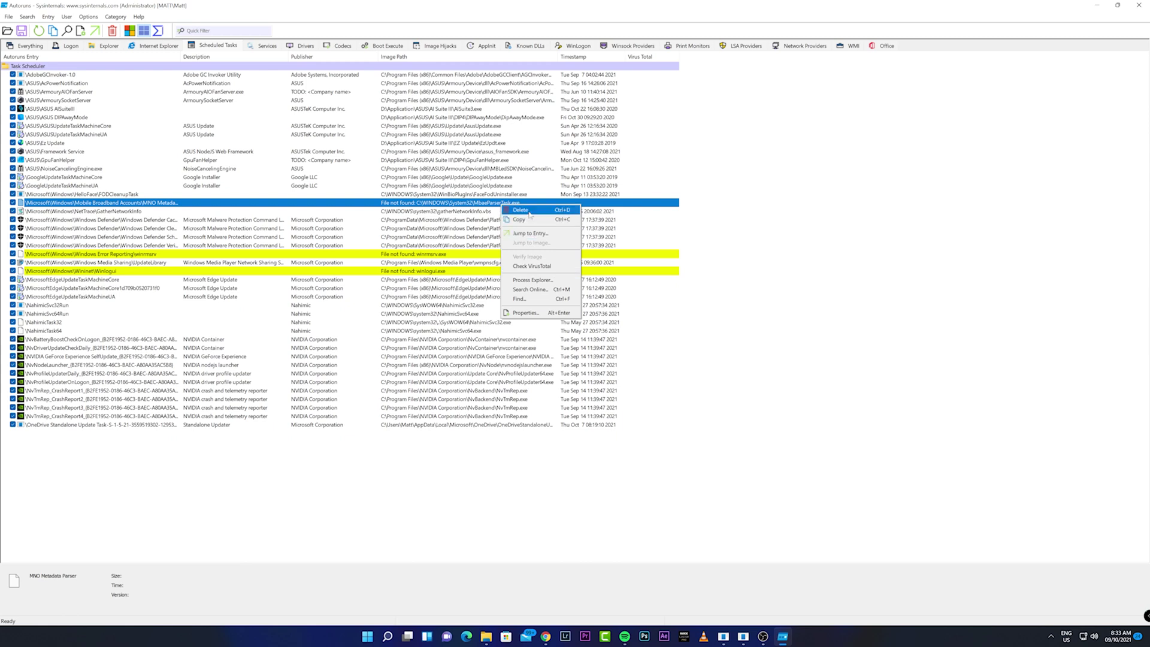
left_click(520, 211)
left_click(612, 425)
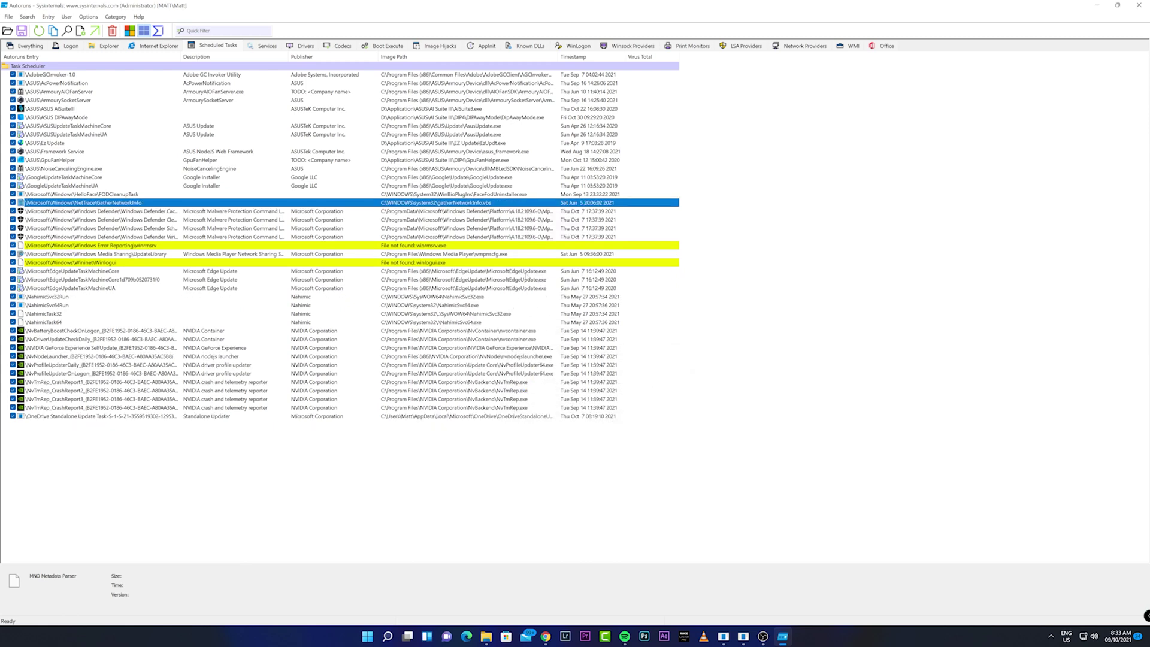
Delete the missing winrmsrv and Winlogui scheduled tasks
left_click(515, 245)
right_click(513, 246)
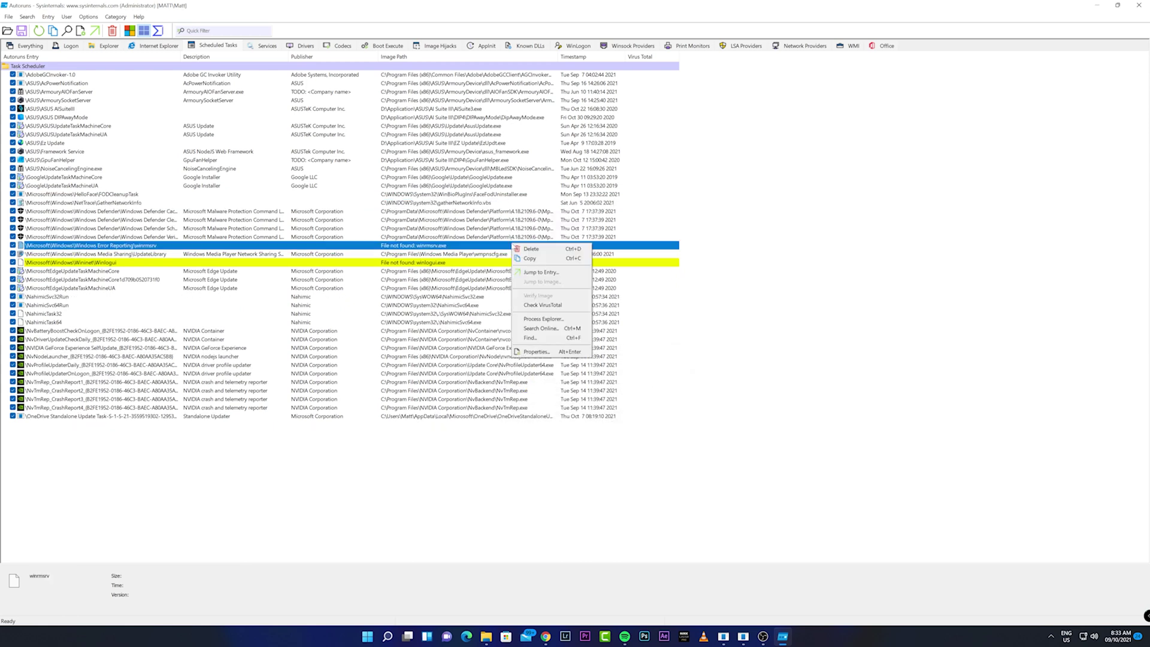
left_click(396, 248)
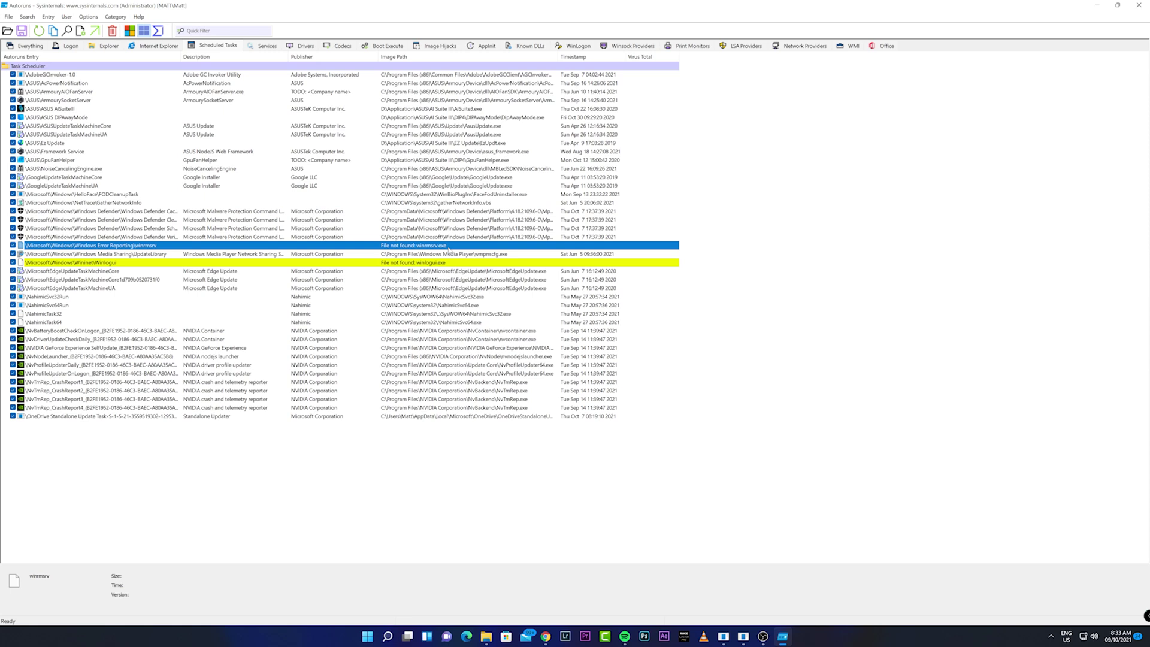
right_click(449, 249)
left_click(465, 255)
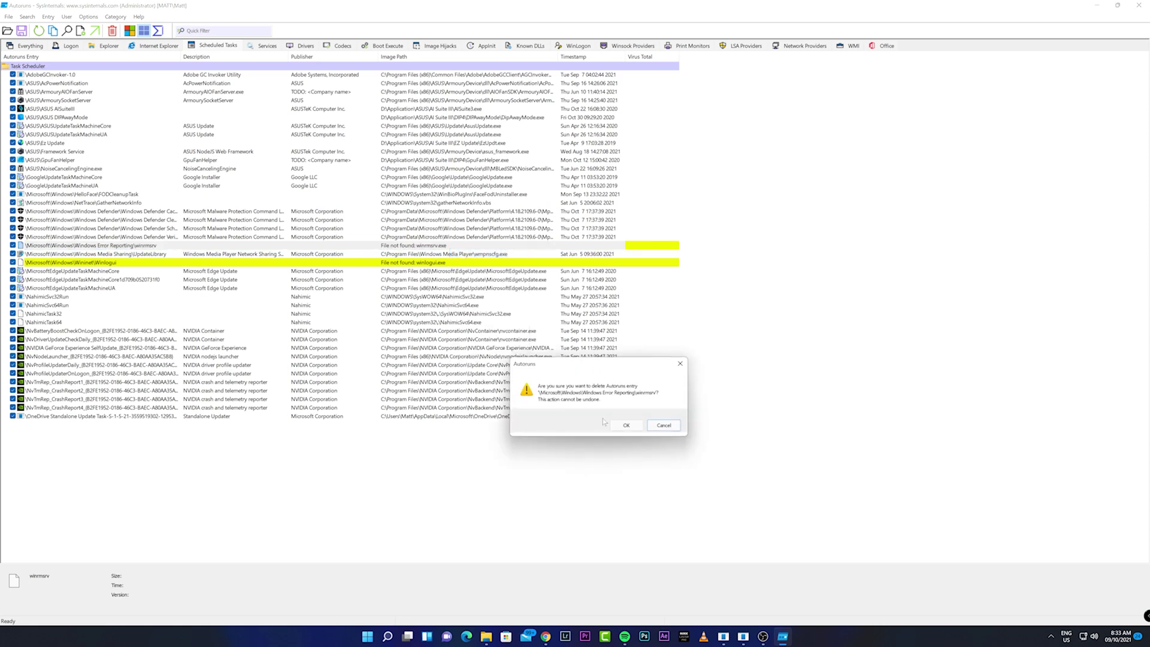
left_click(626, 425)
left_click(449, 255)
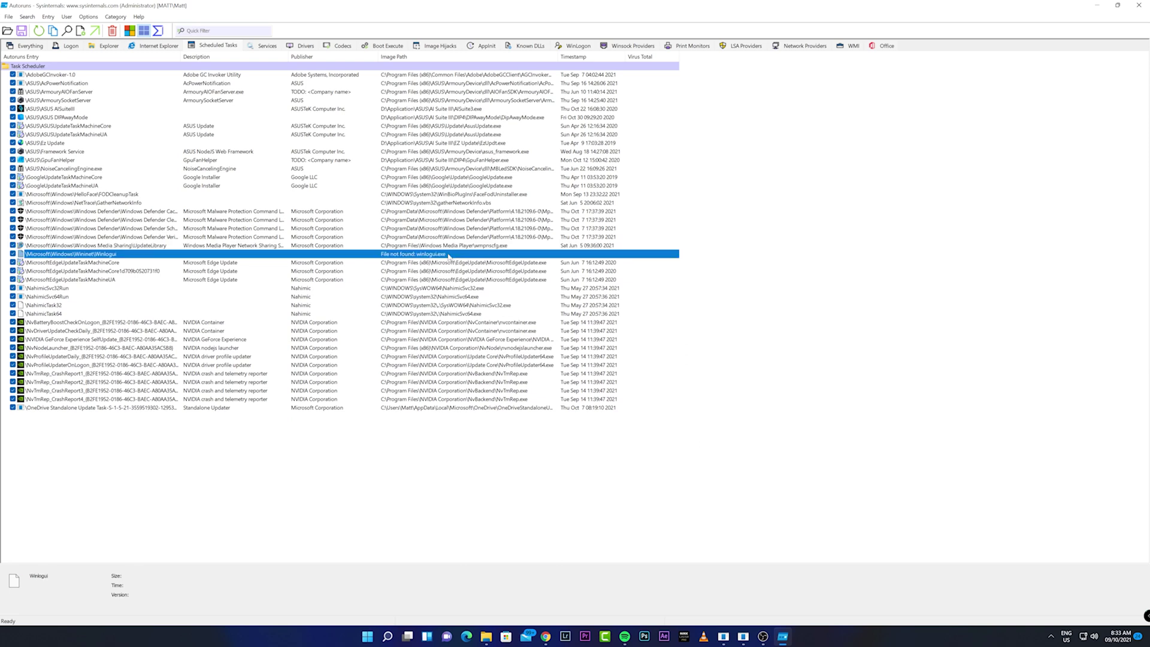
right_click(448, 255)
left_click(476, 260)
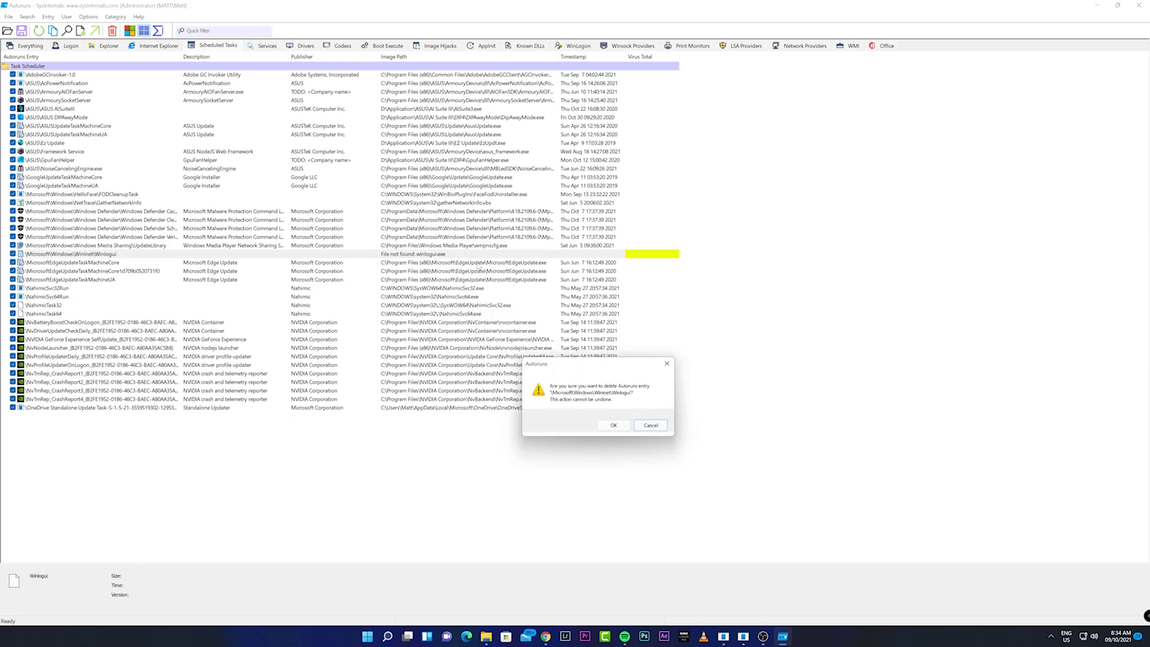
left_click(608, 425)
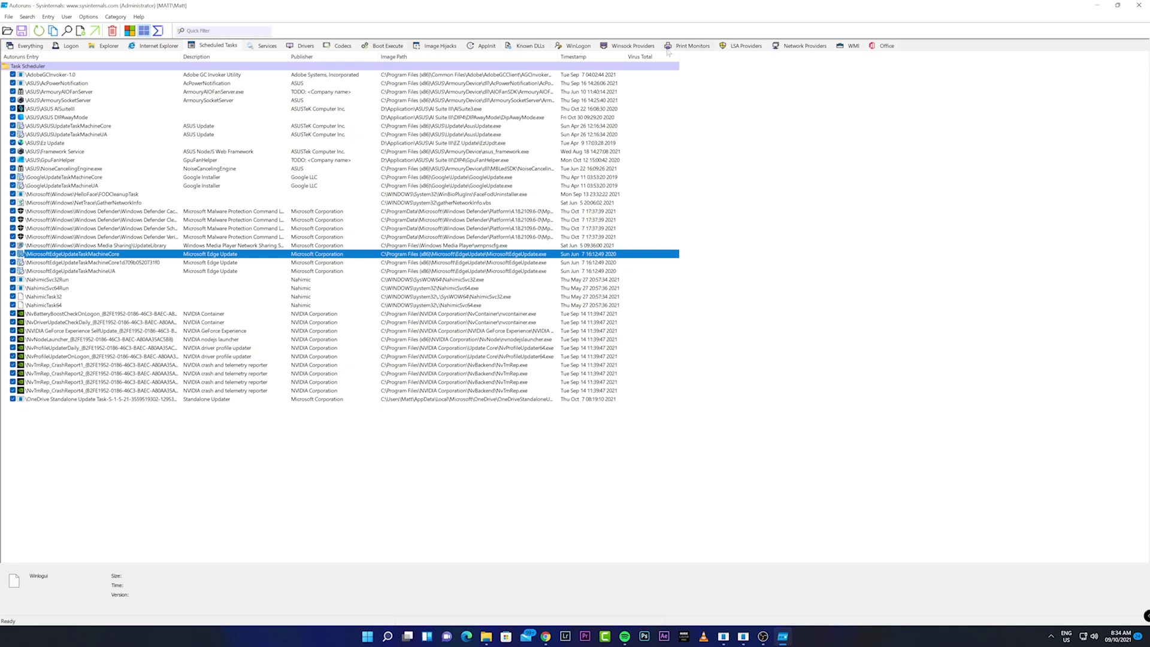
left_click(578, 47)
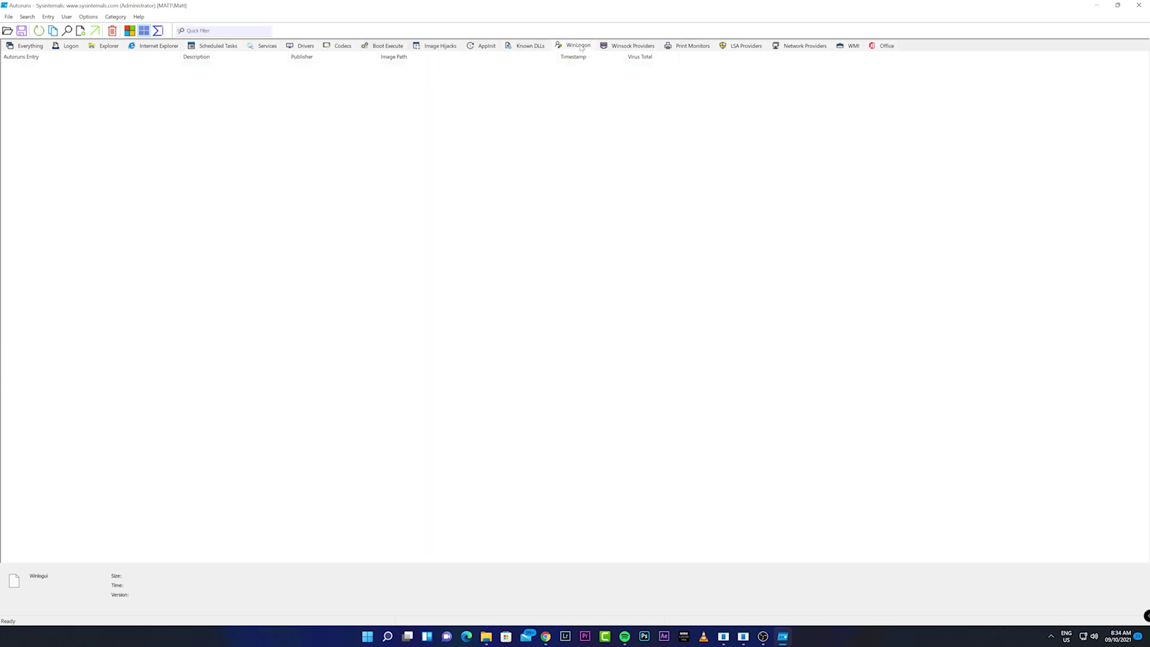
In Known DLLs, try deleting the missing _wow64cpu entry and dismiss the failure error
left_click(534, 47)
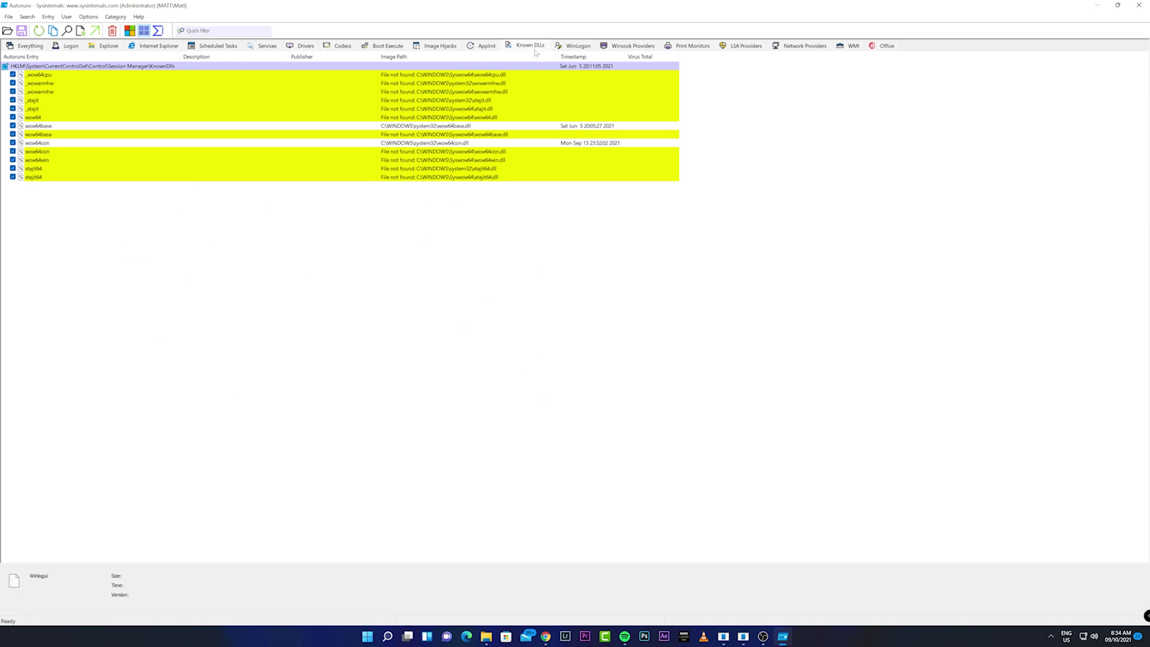
left_click(510, 75)
left_click(704, 120)
left_click(542, 74)
right_click(542, 74)
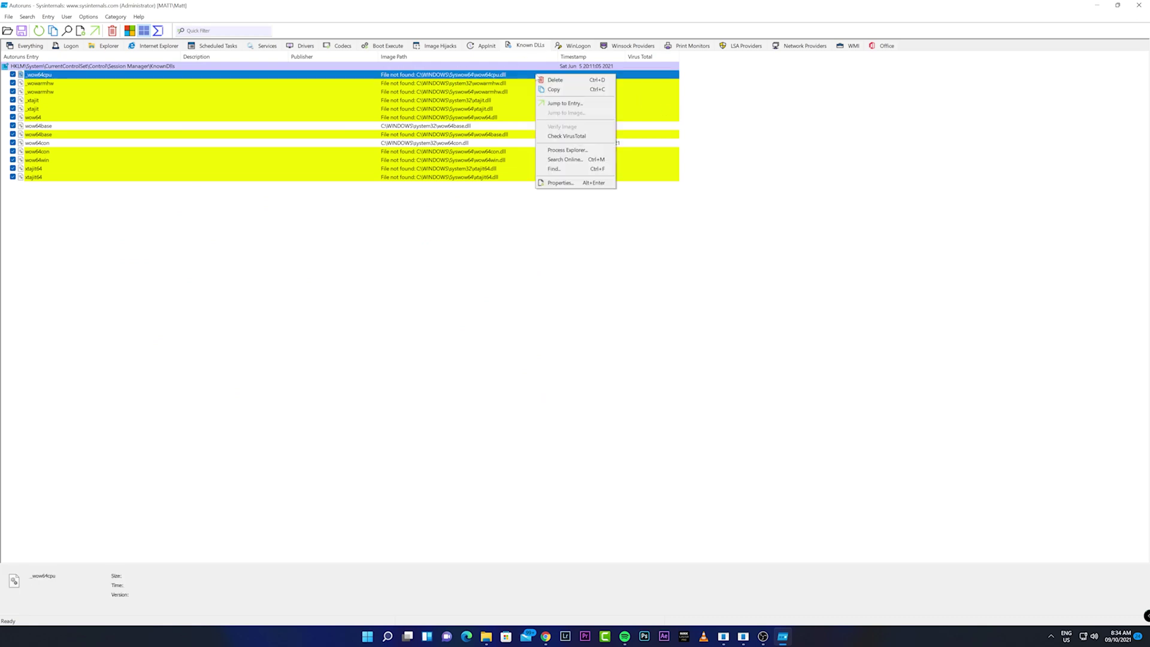
left_click(561, 81)
key("Return")
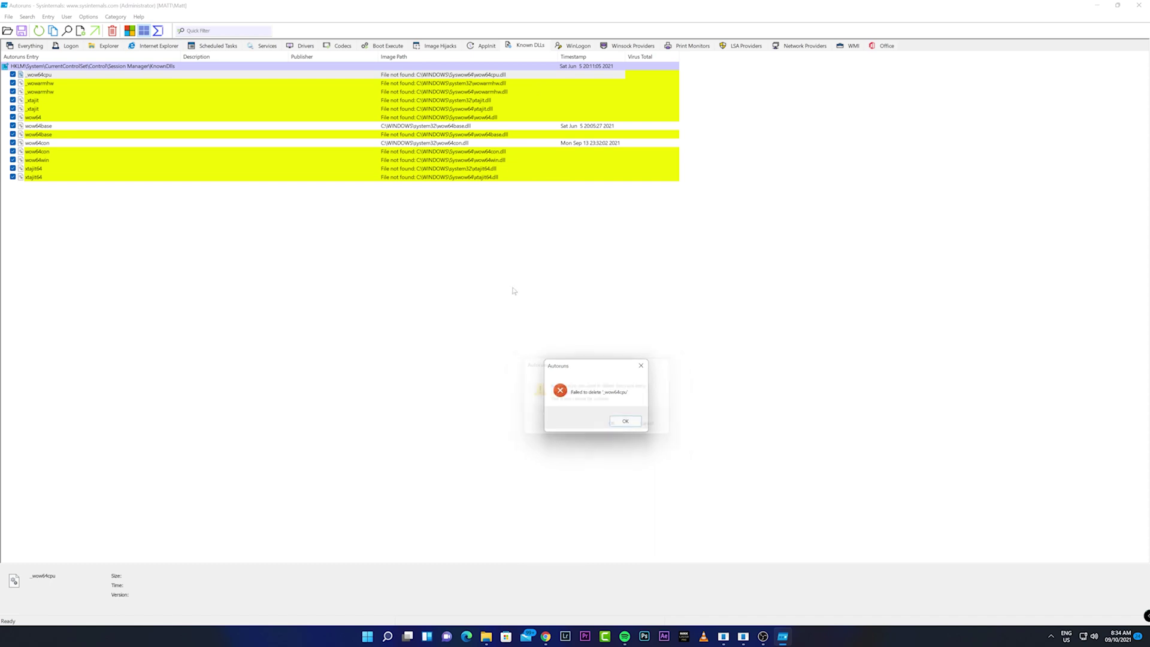
left_click(628, 423)
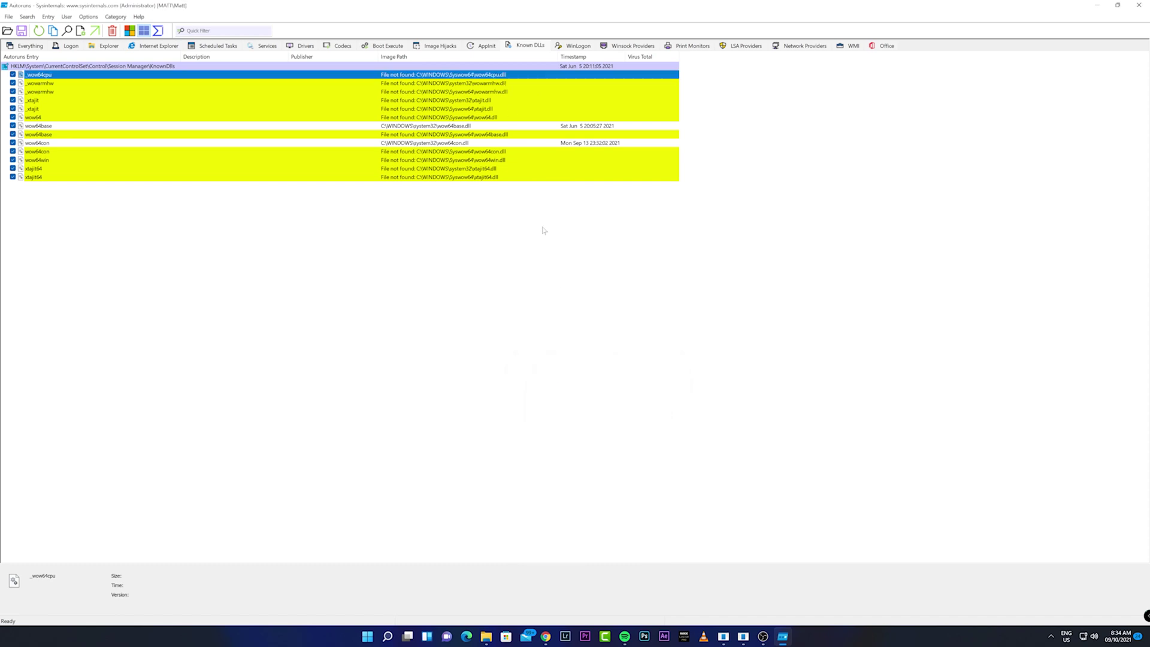
Try deleting _wowarmhw and wow64, dismissing each failed-deletion error, then inspect wow64base and wow64con
left_click(501, 84)
right_click(502, 84)
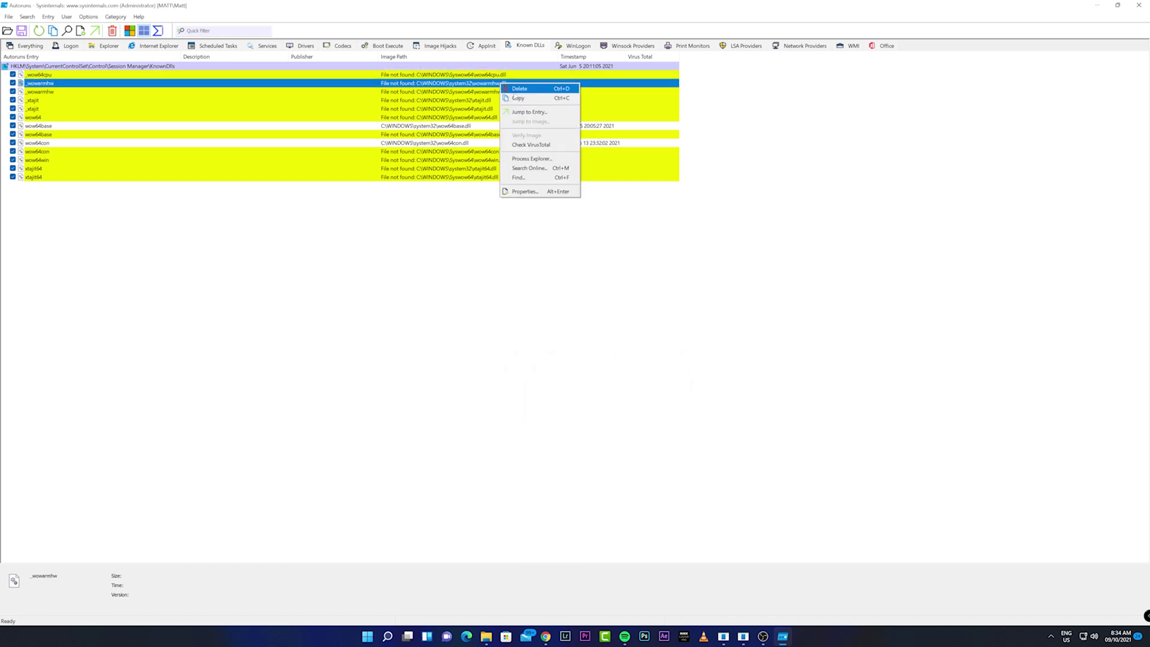
left_click(515, 94)
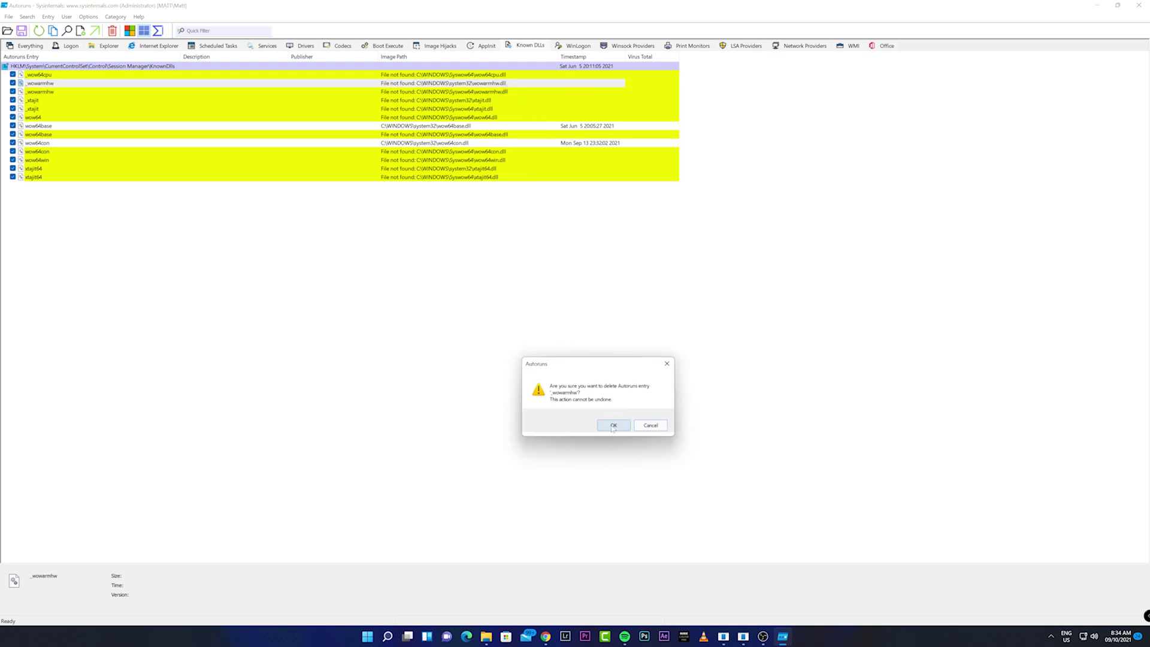
left_click(613, 426)
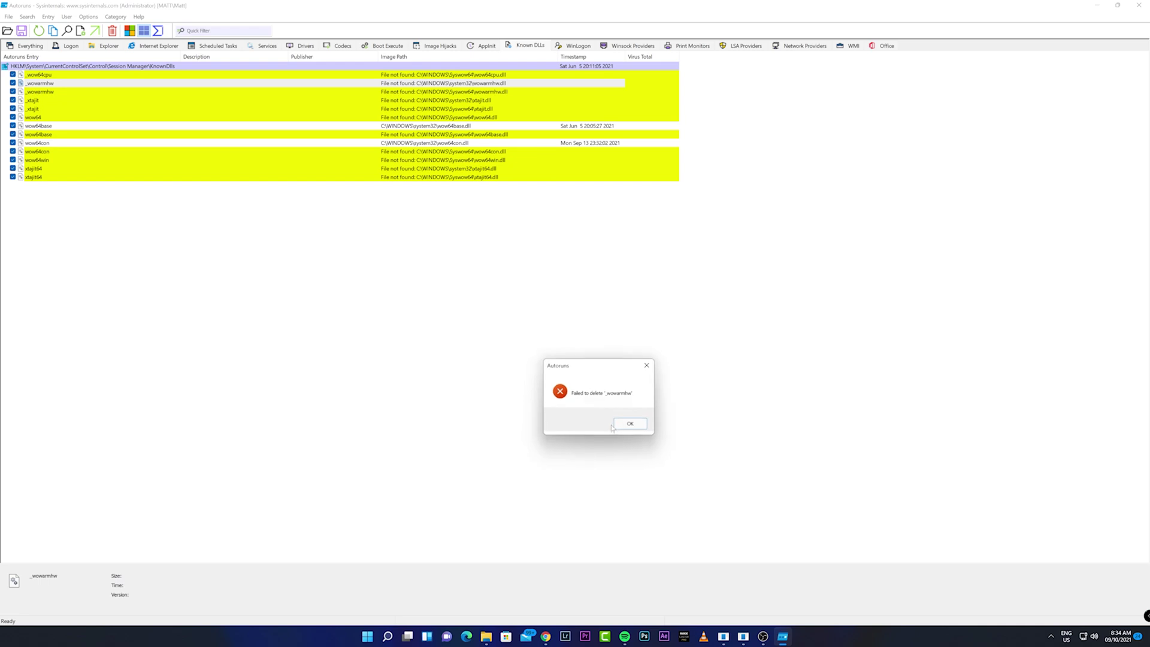
left_click(628, 424)
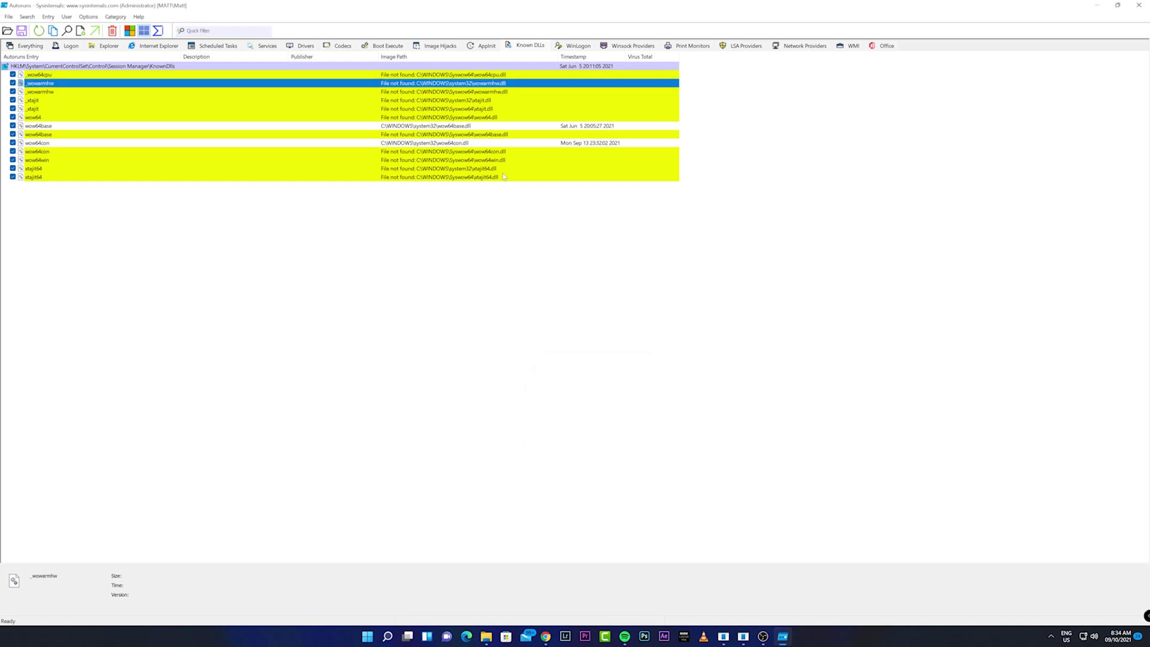
left_click(471, 118)
right_click(470, 119)
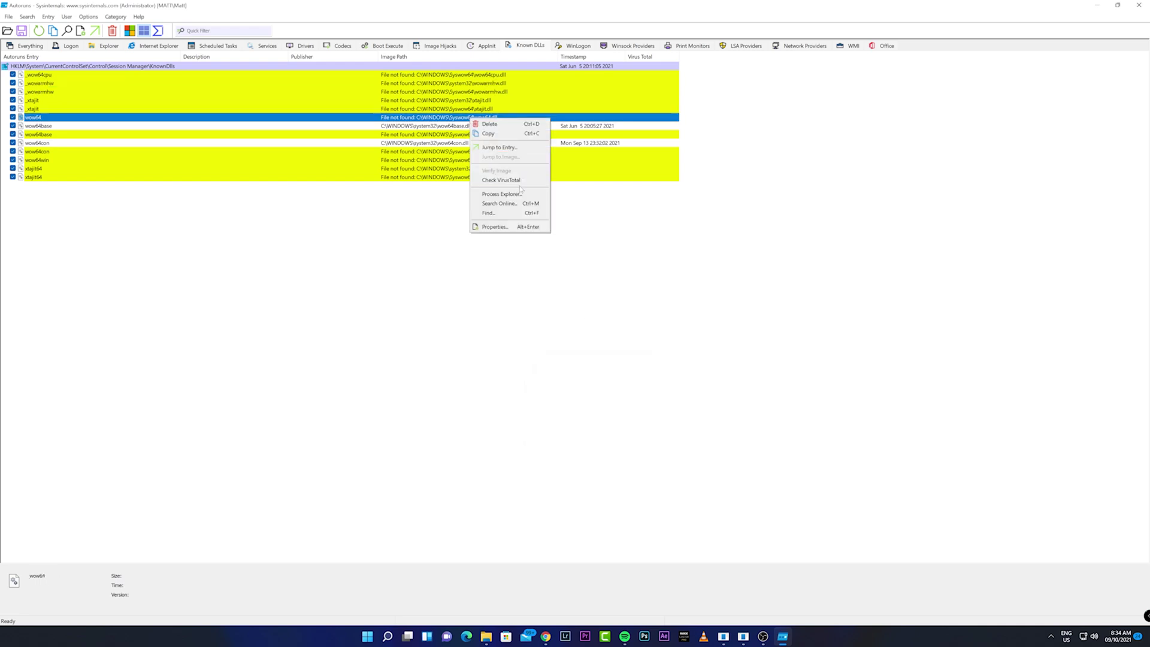
left_click(489, 125)
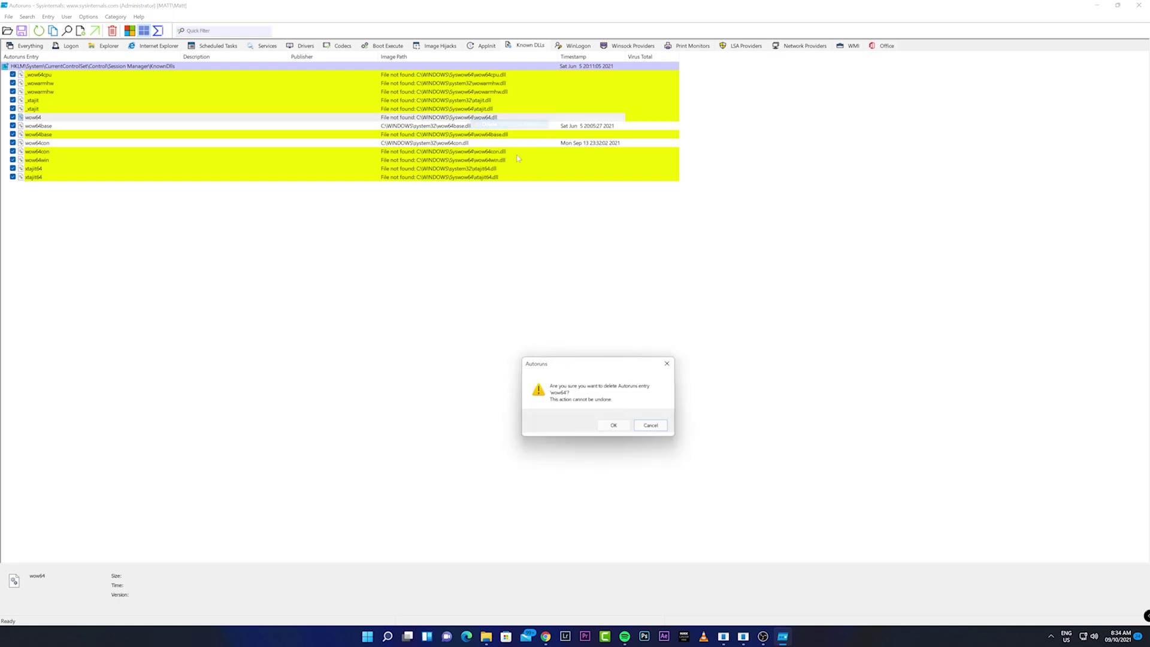
left_click(606, 426)
left_click(607, 425)
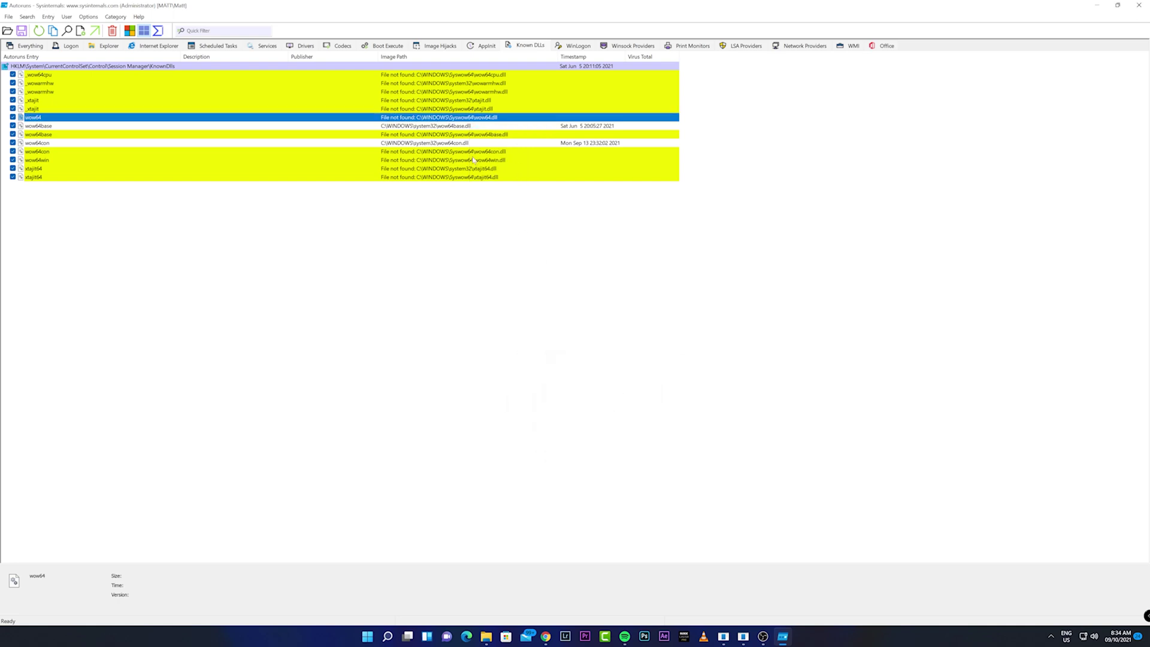
left_click(464, 136)
left_click(465, 152)
left_click(472, 177)
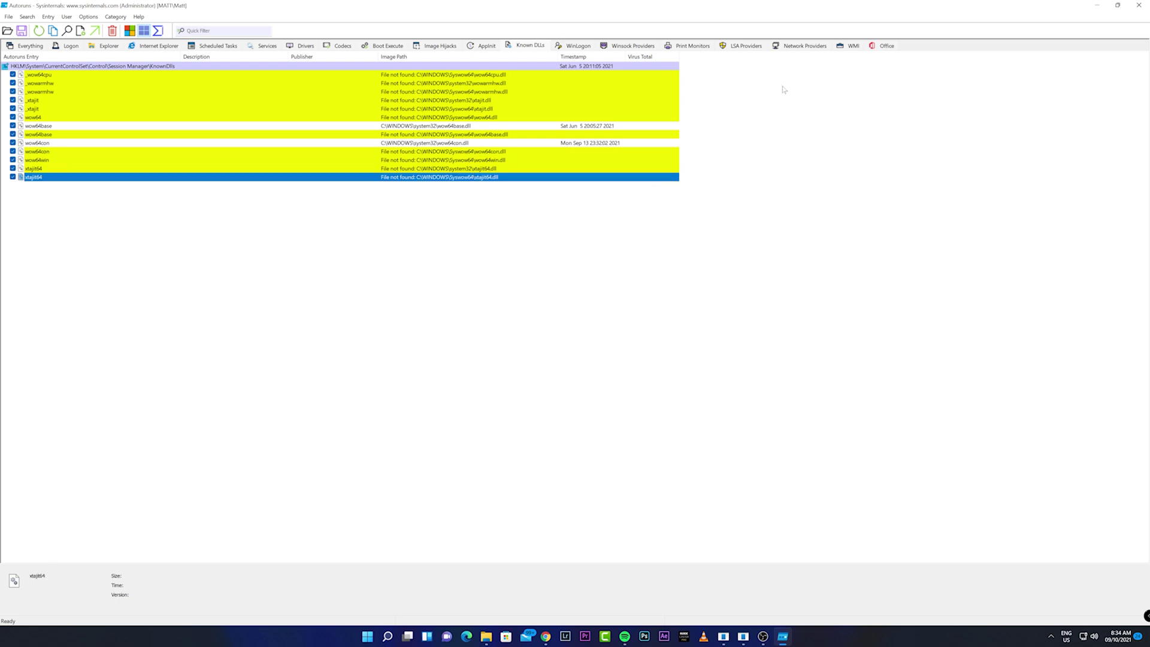
left_click(484, 152)
left_click(489, 135)
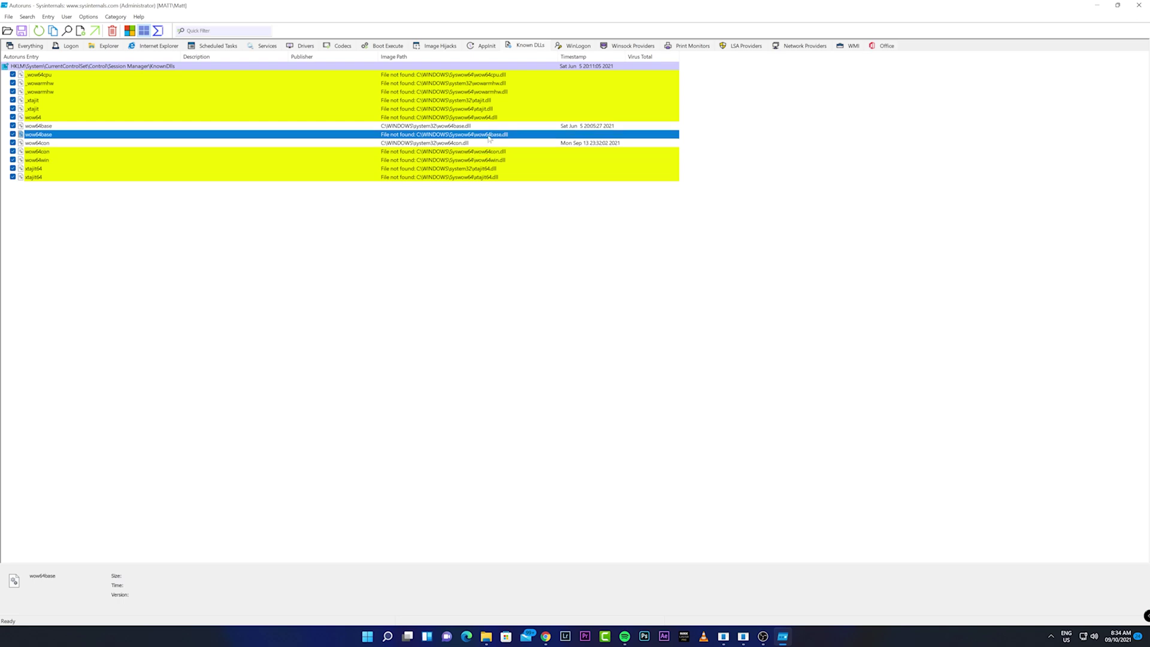